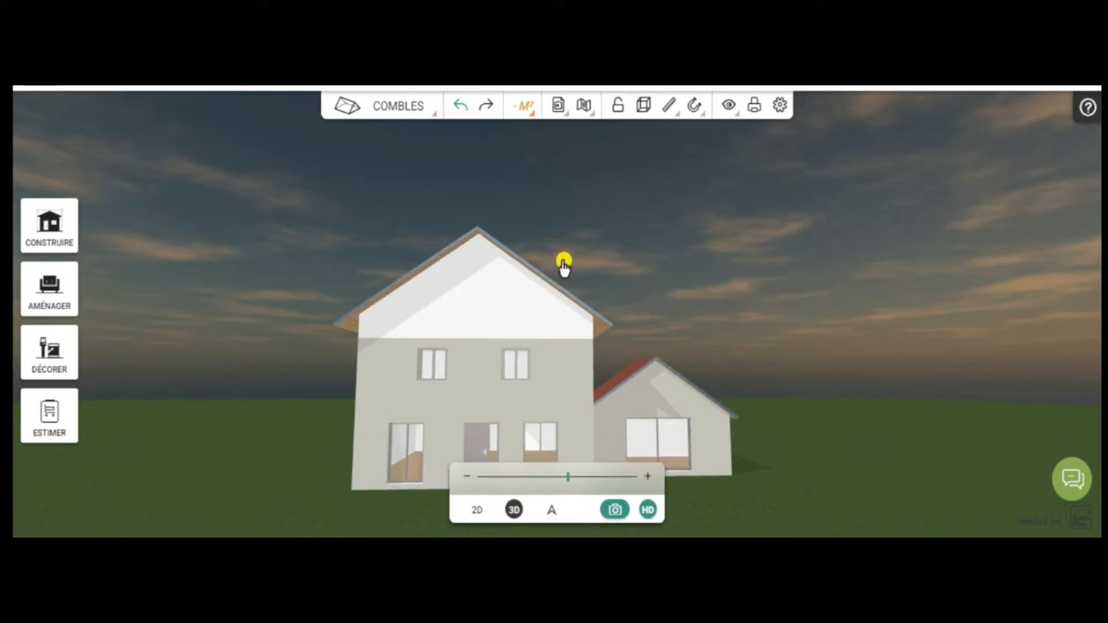
- Switch to the RDC level and display it as a 2D plan
left_click_drag(804, 361, 755, 304)
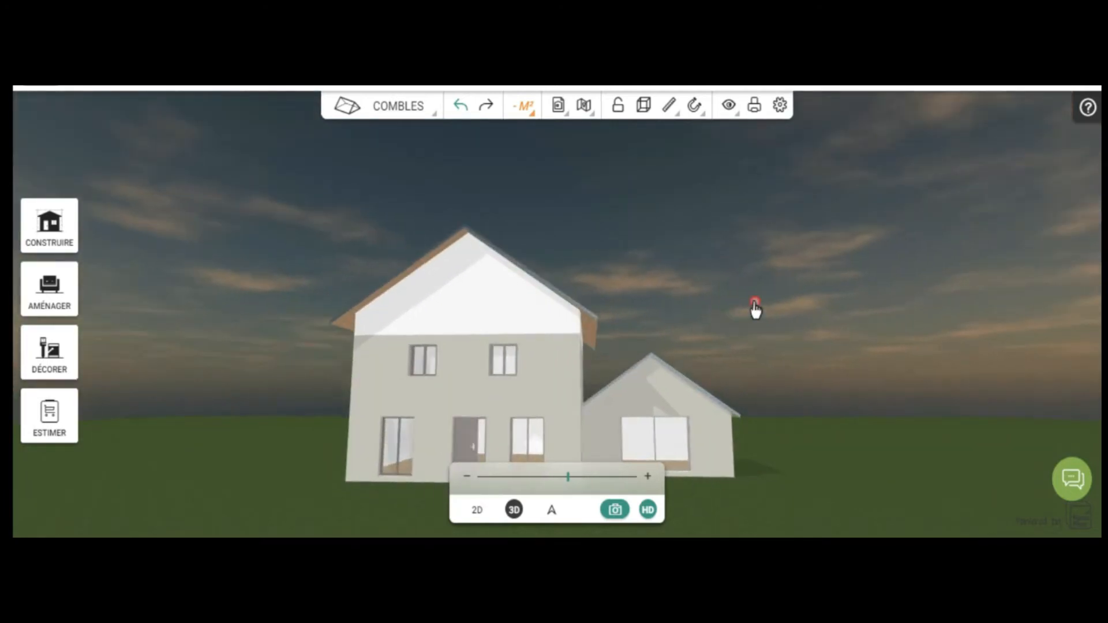
left_click(392, 106)
left_click(393, 285)
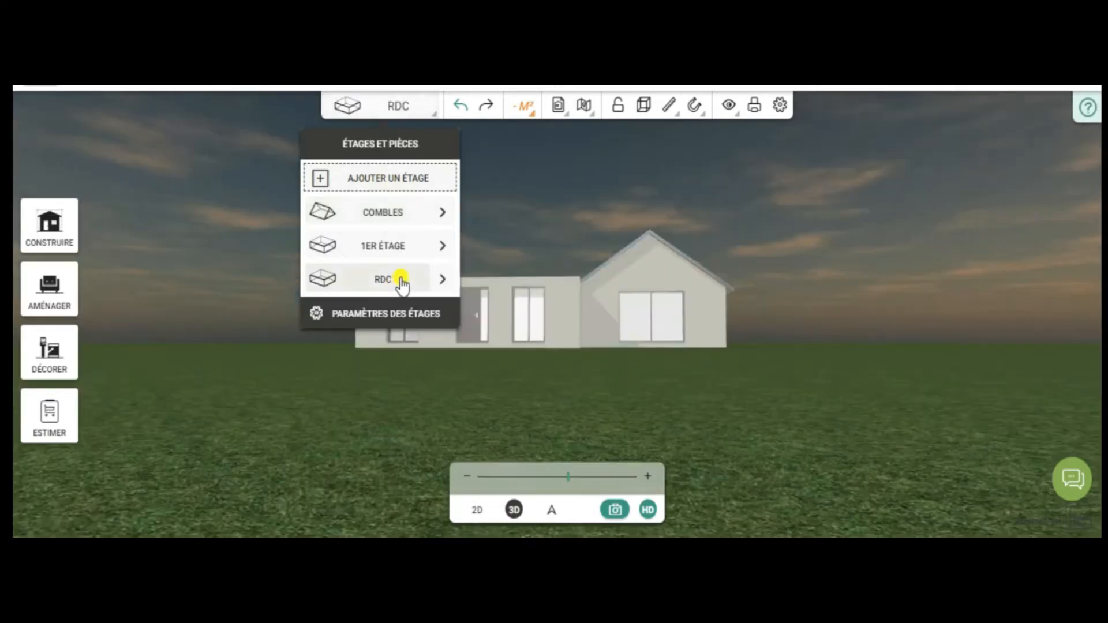
left_click(401, 280)
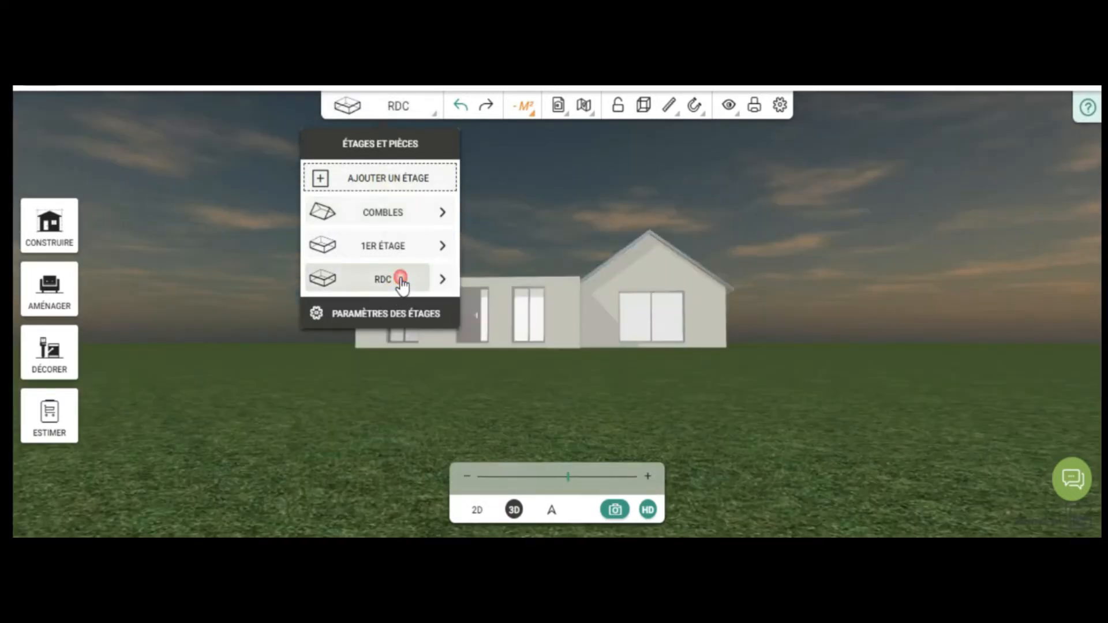
left_click(475, 509)
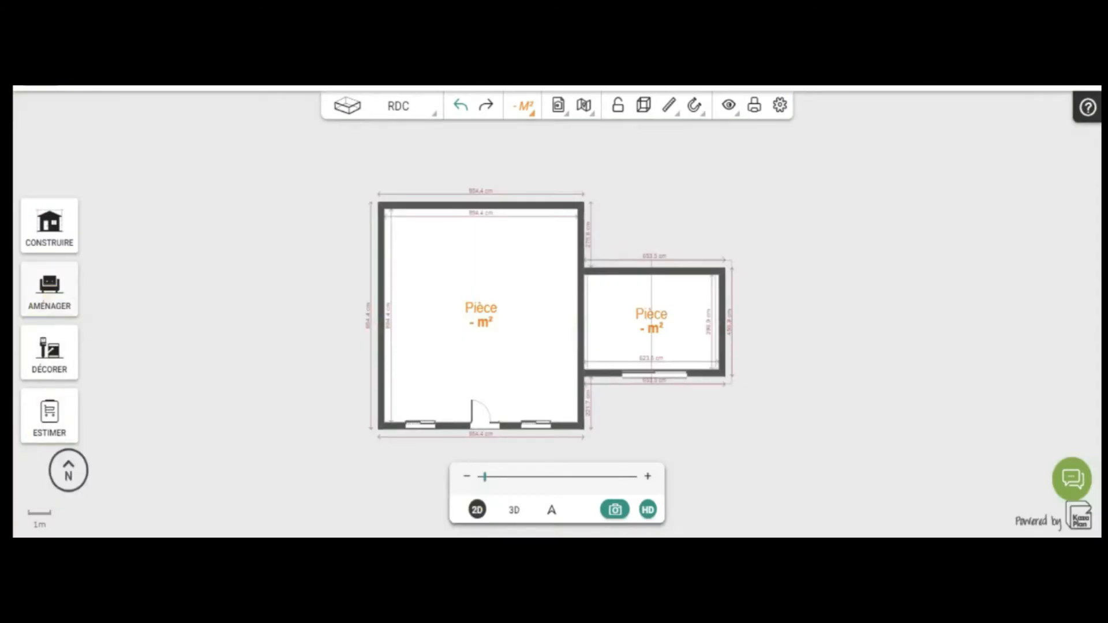
- Choose the Cheminée 150 model from the wood-burning fireplaces (Cheminée bois) in the furnishing catalogue
left_click(68, 288)
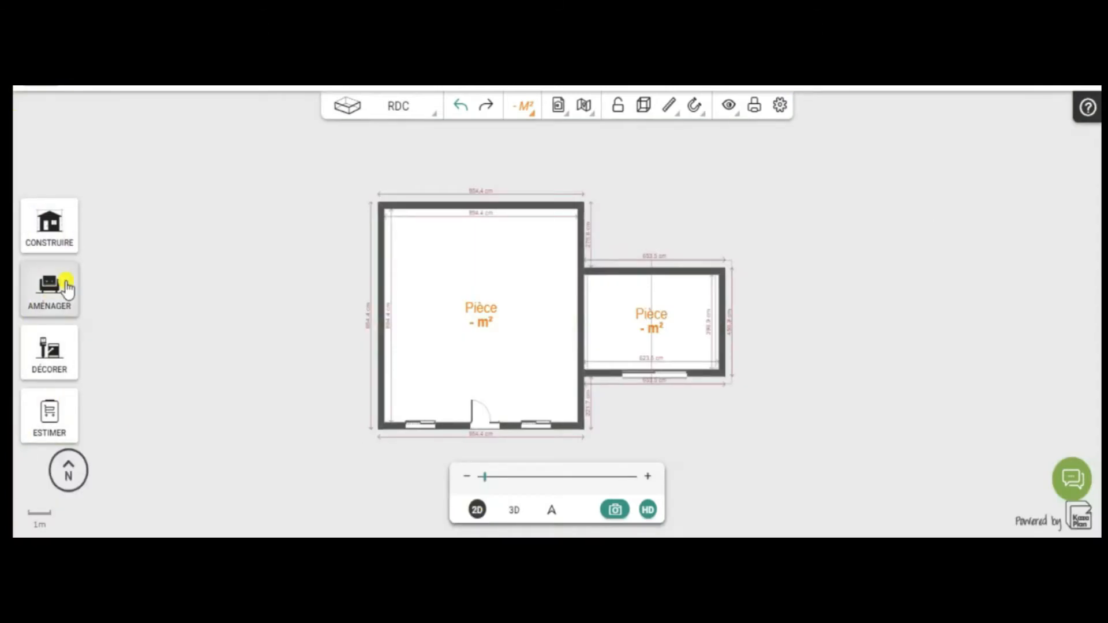
left_click(55, 292)
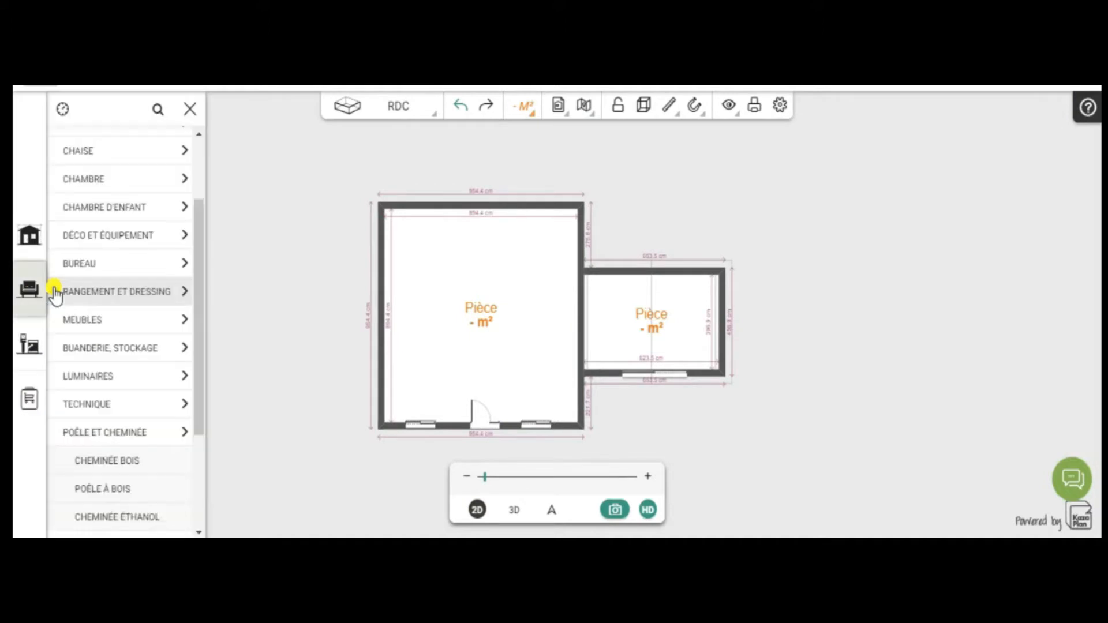
left_click(114, 437)
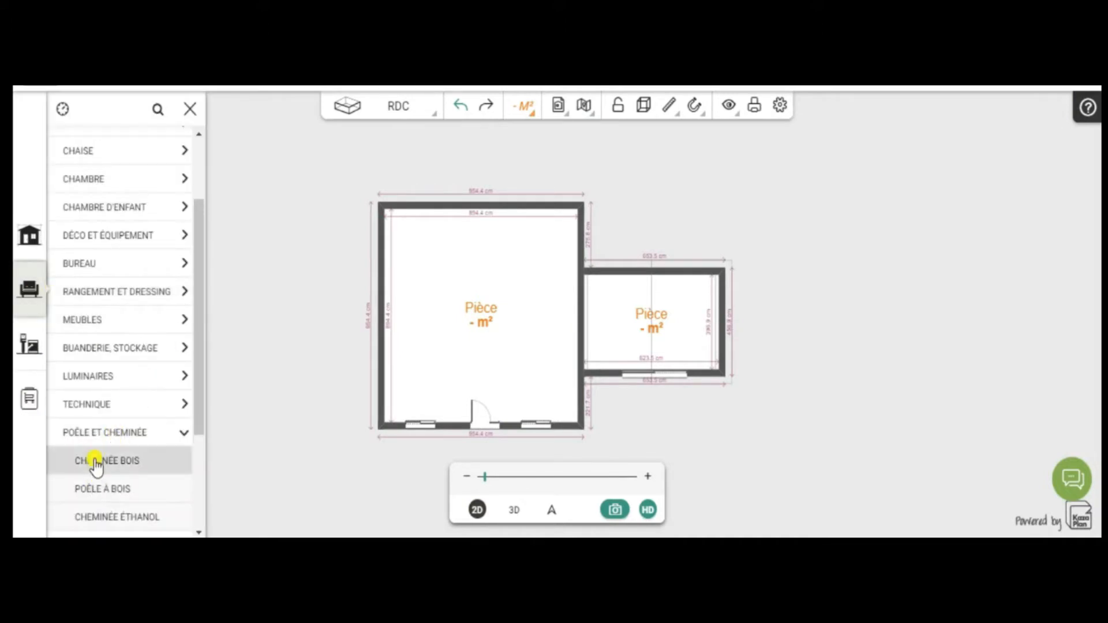
left_click(96, 462)
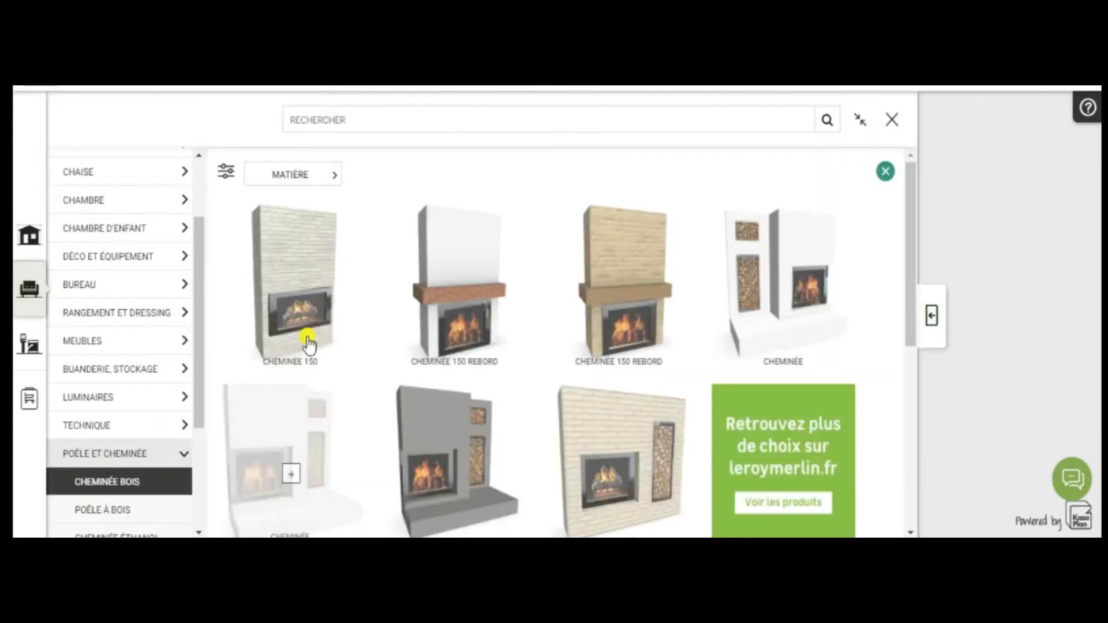
mouse_move(302, 279)
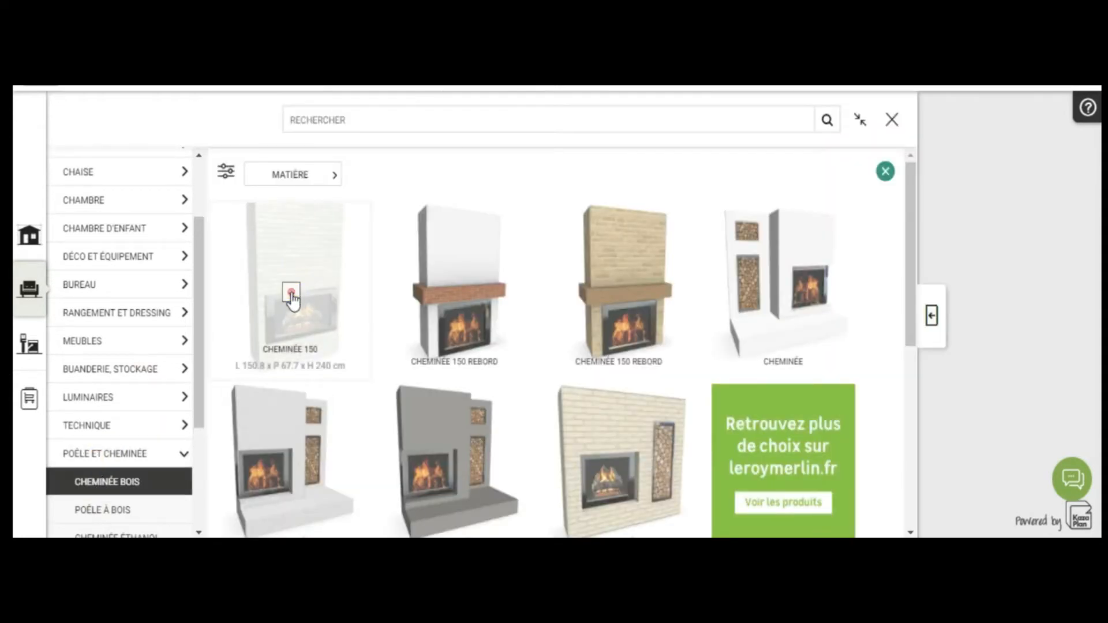
left_click(292, 295)
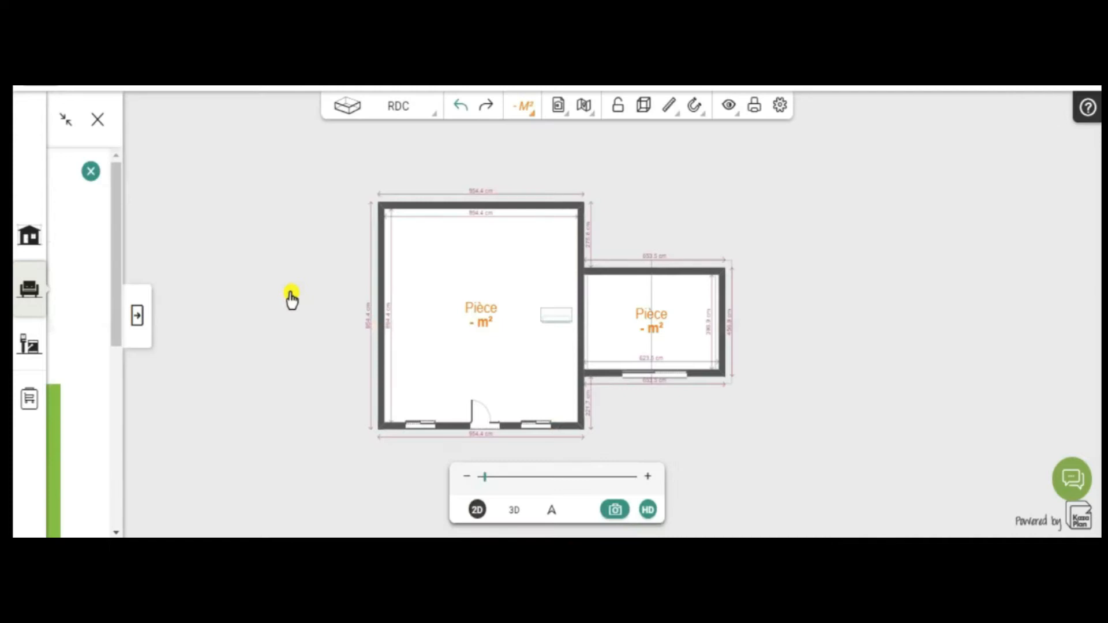
- Place the fireplace in the large room against the wall shared with the smaller room, about 372 cm from the upper wall, and close the catalogue
left_click_drag(292, 295, 526, 315)
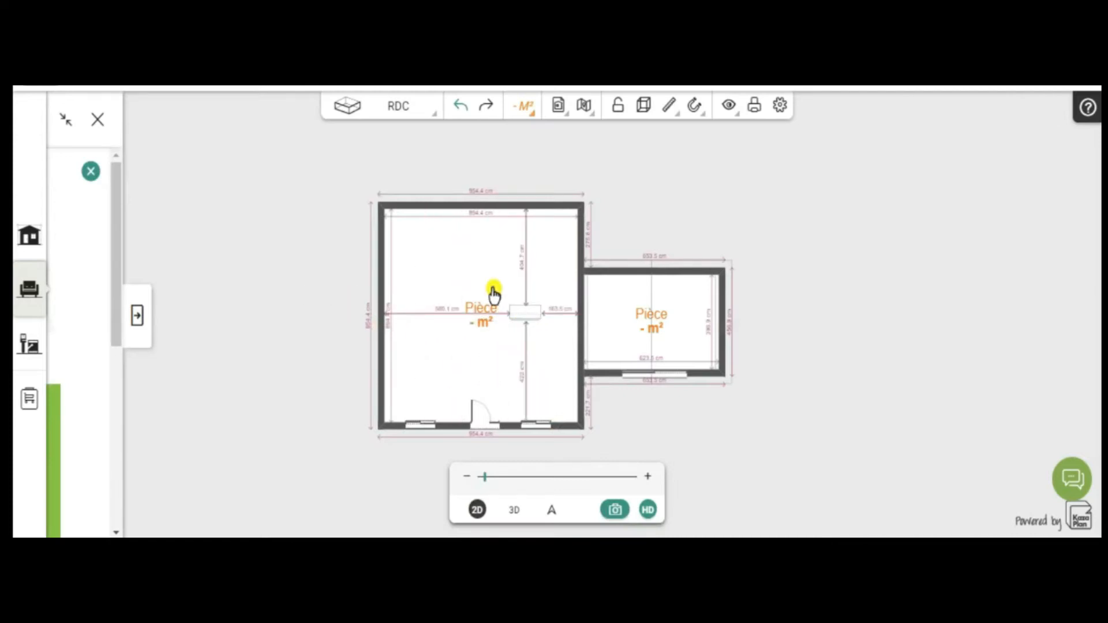
left_click(535, 324)
scroll(533, 323, "up", 5)
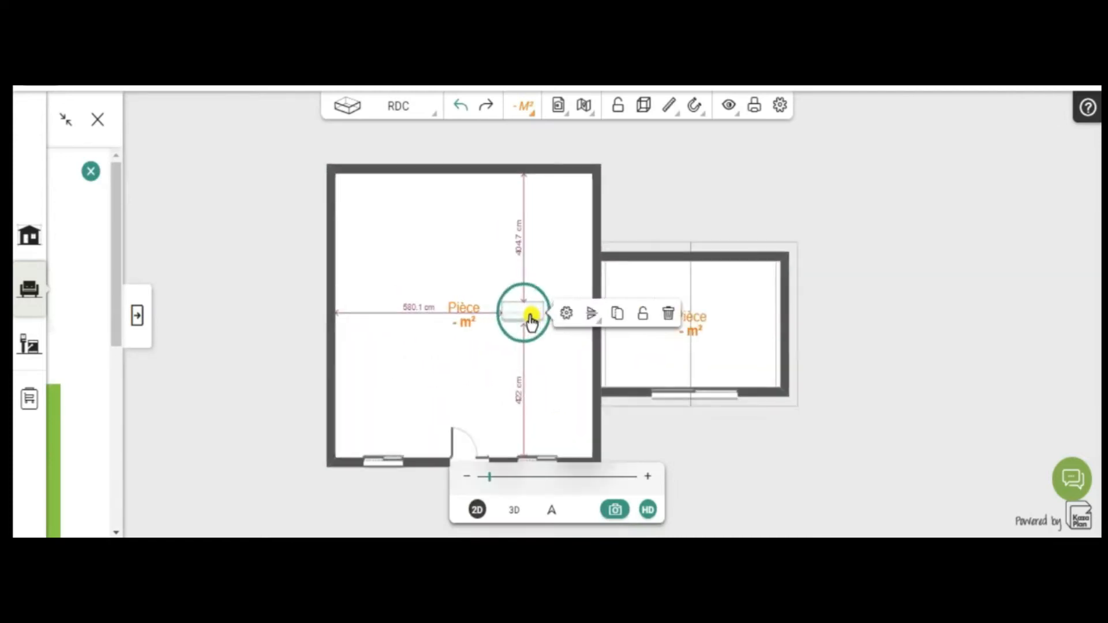
left_click_drag(555, 334, 604, 318)
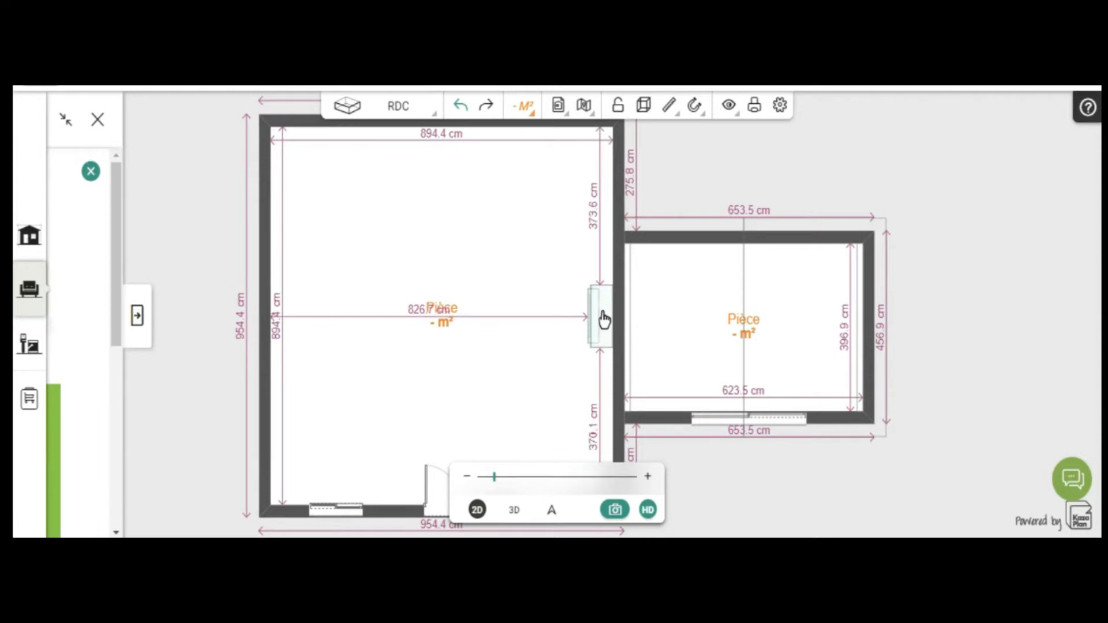
left_click_drag(604, 318, 604, 320)
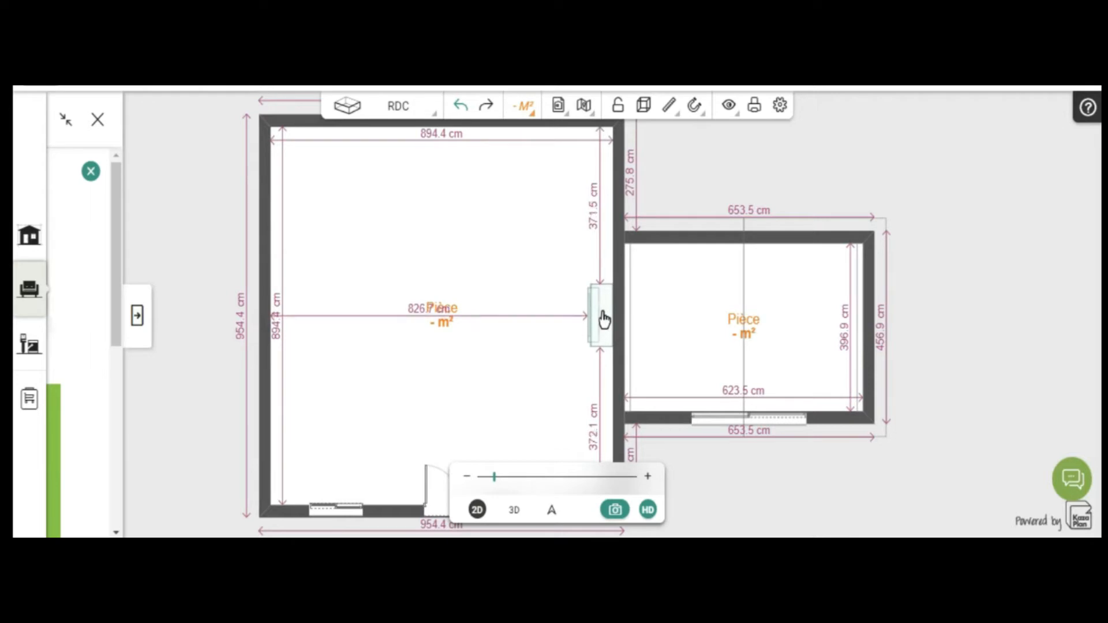
left_click(603, 316)
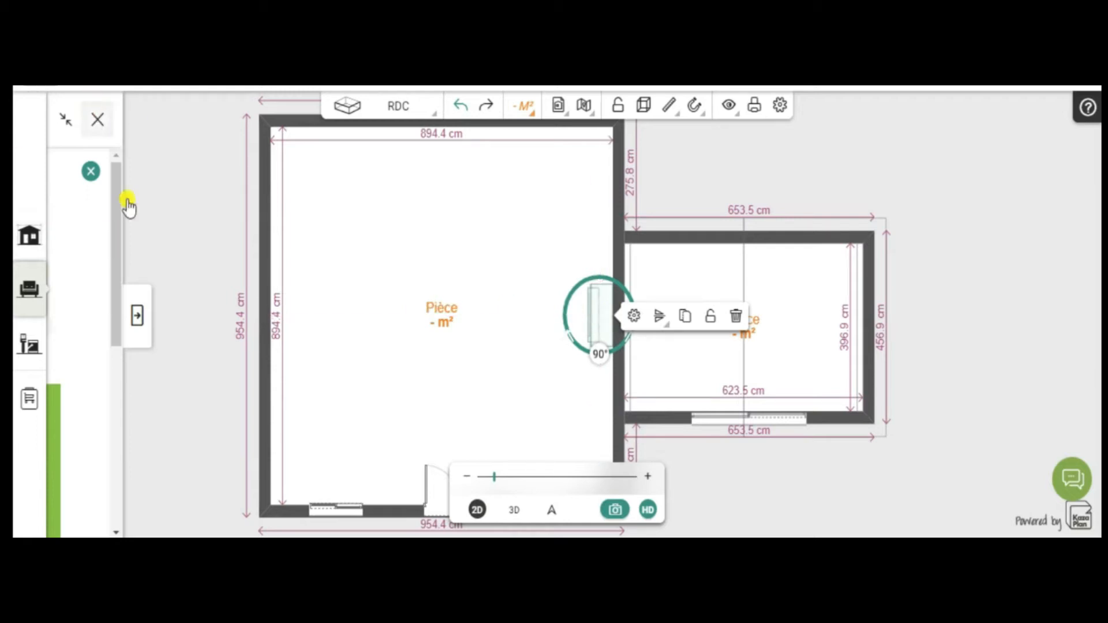
left_click(104, 130)
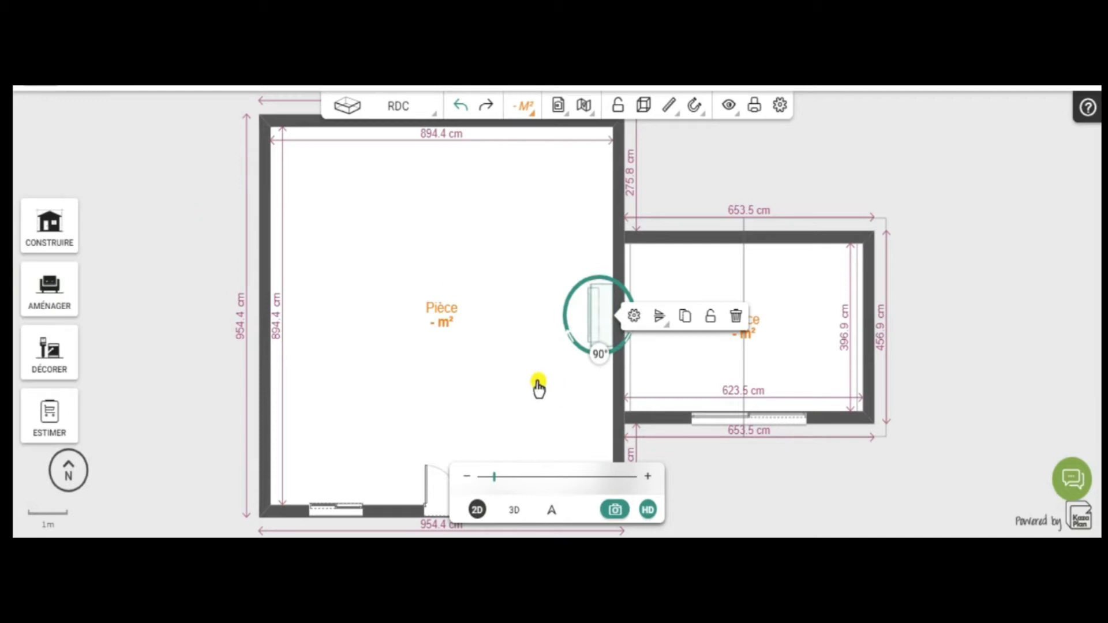
- Set the fireplace's height to 250 cm in its dimensions and close its settings
left_click(594, 315)
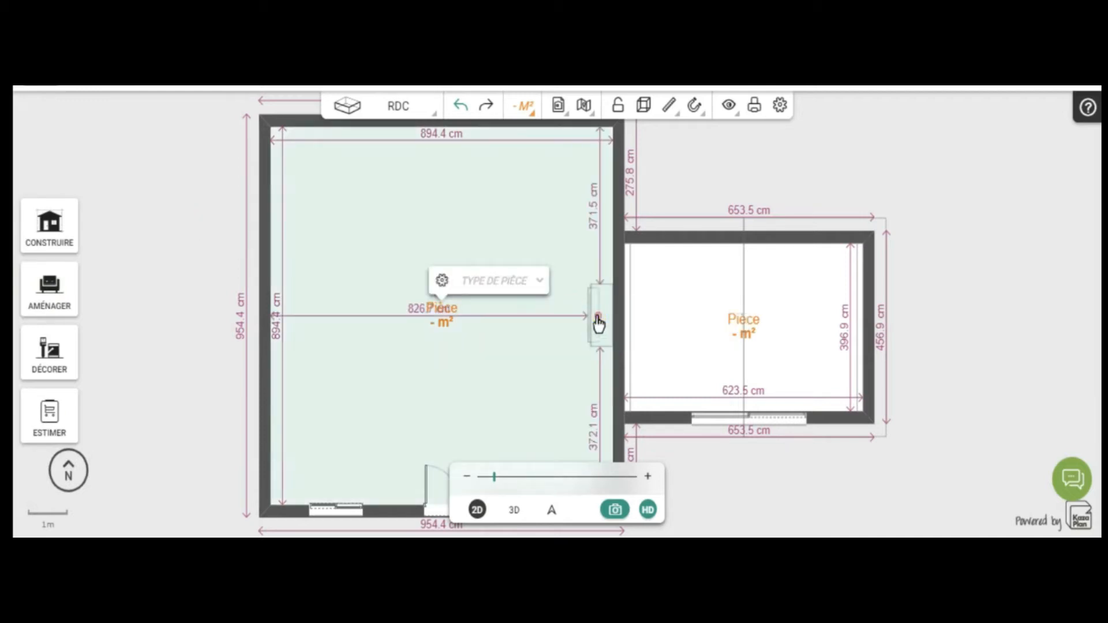
left_click(598, 322)
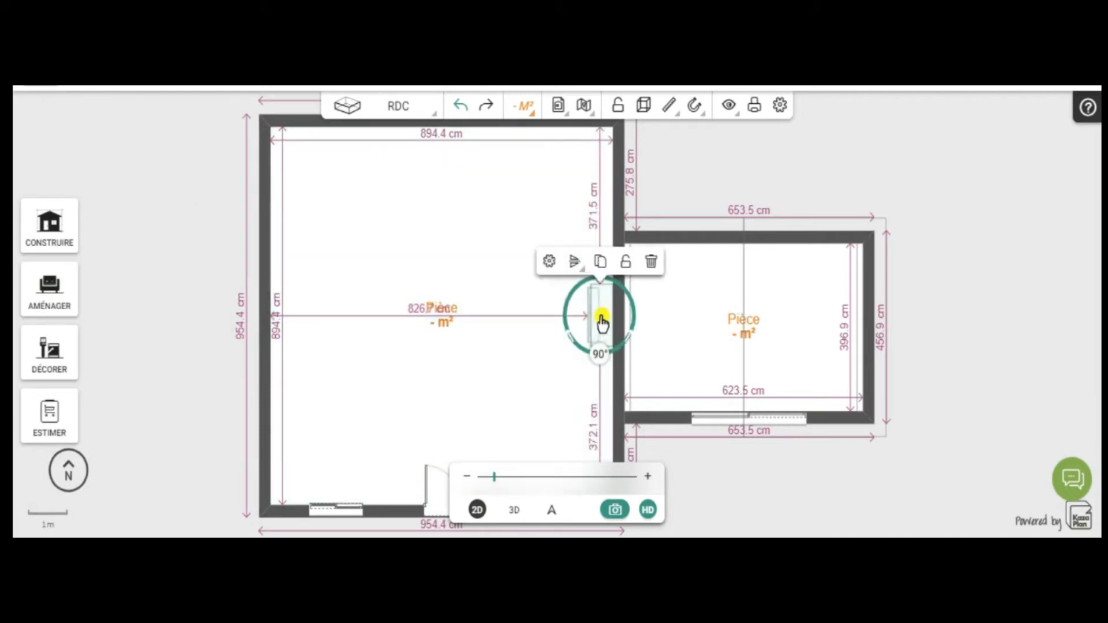
left_click(549, 262)
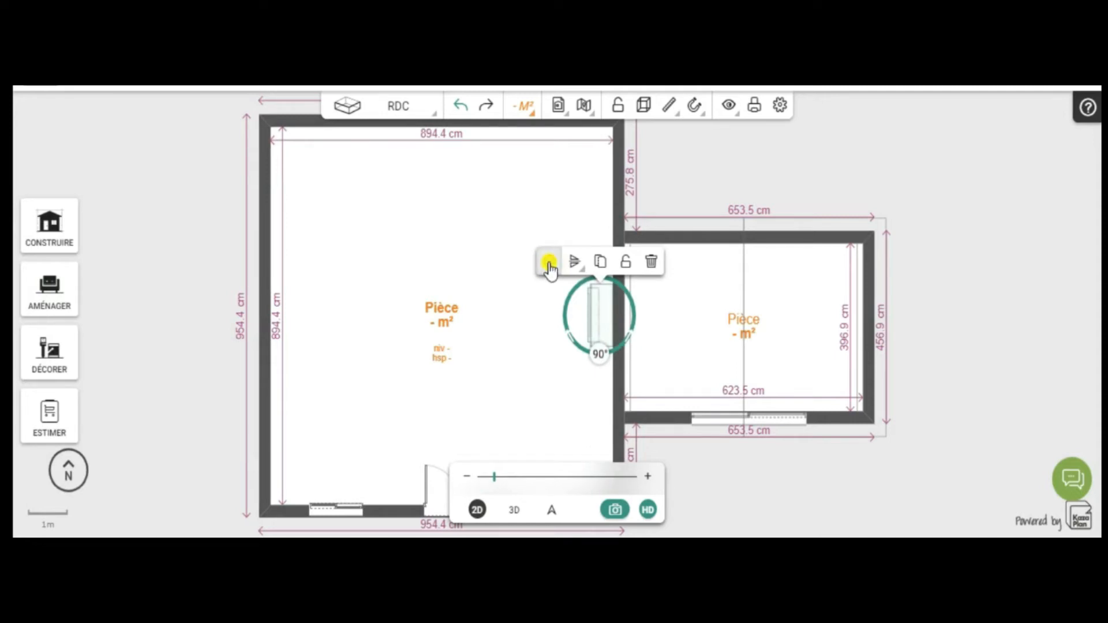
left_click(548, 264)
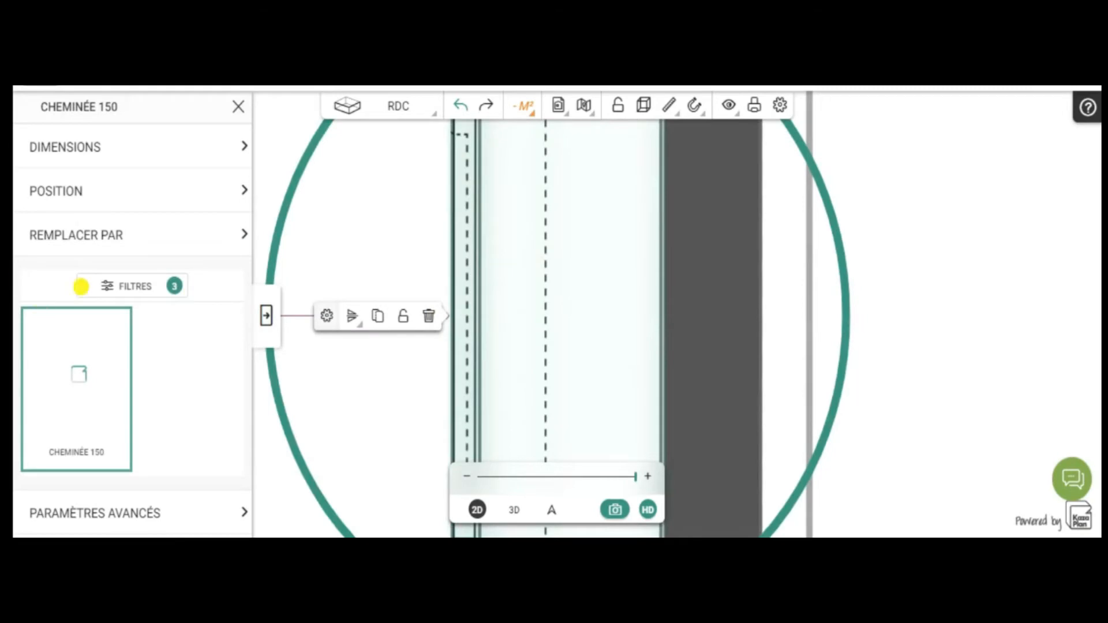
scroll(416, 367, "down", 5)
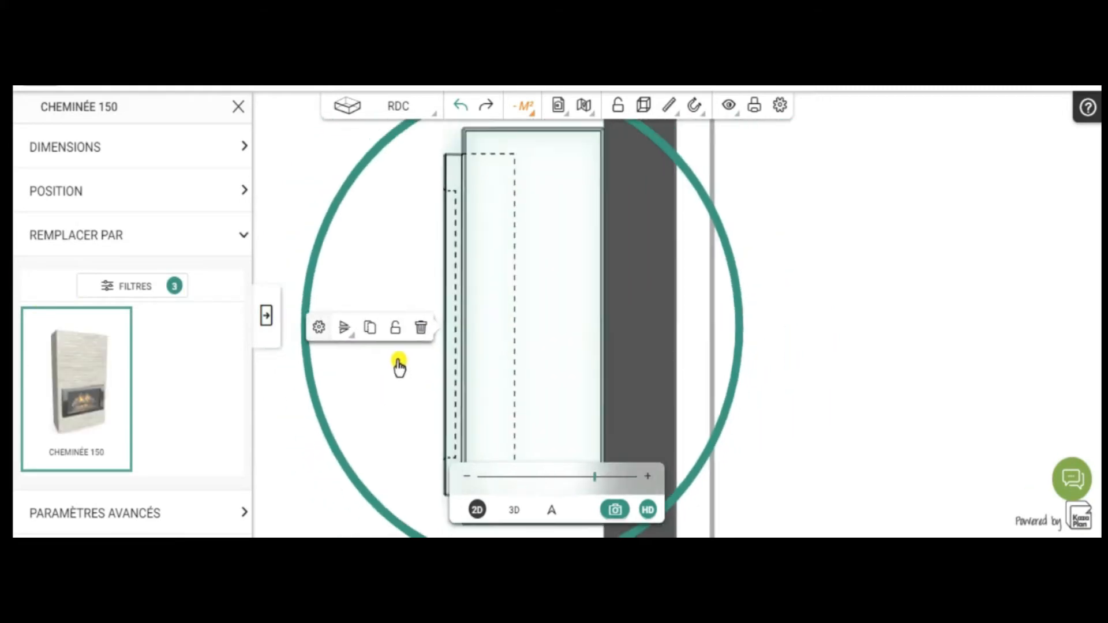
left_click(81, 149)
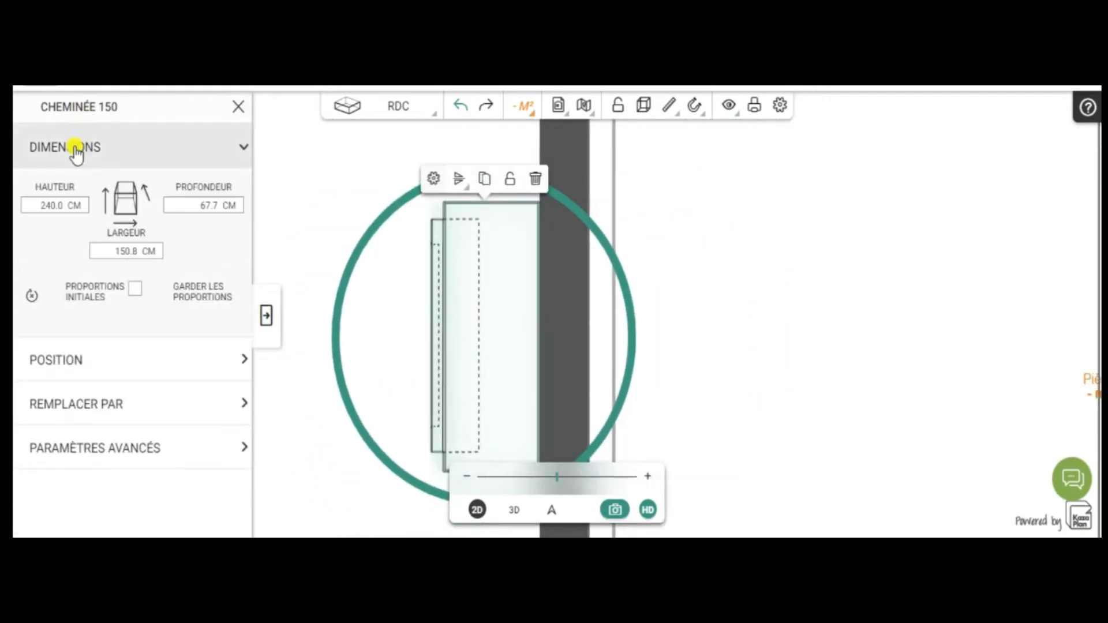
left_click_drag(69, 206, 16, 212)
left_click(194, 246)
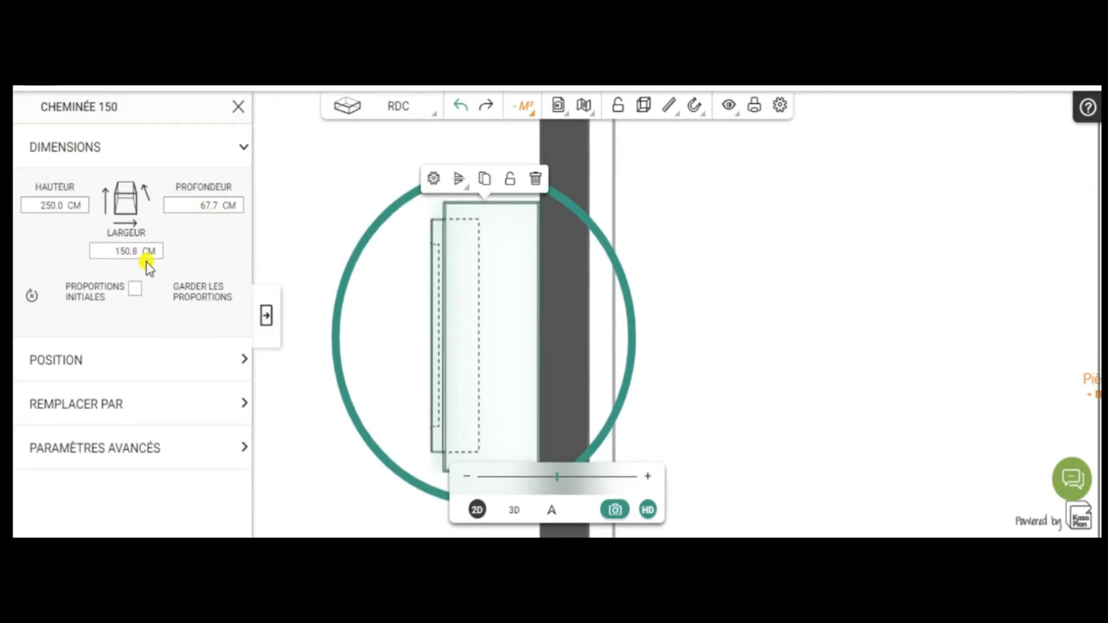
left_click(266, 317)
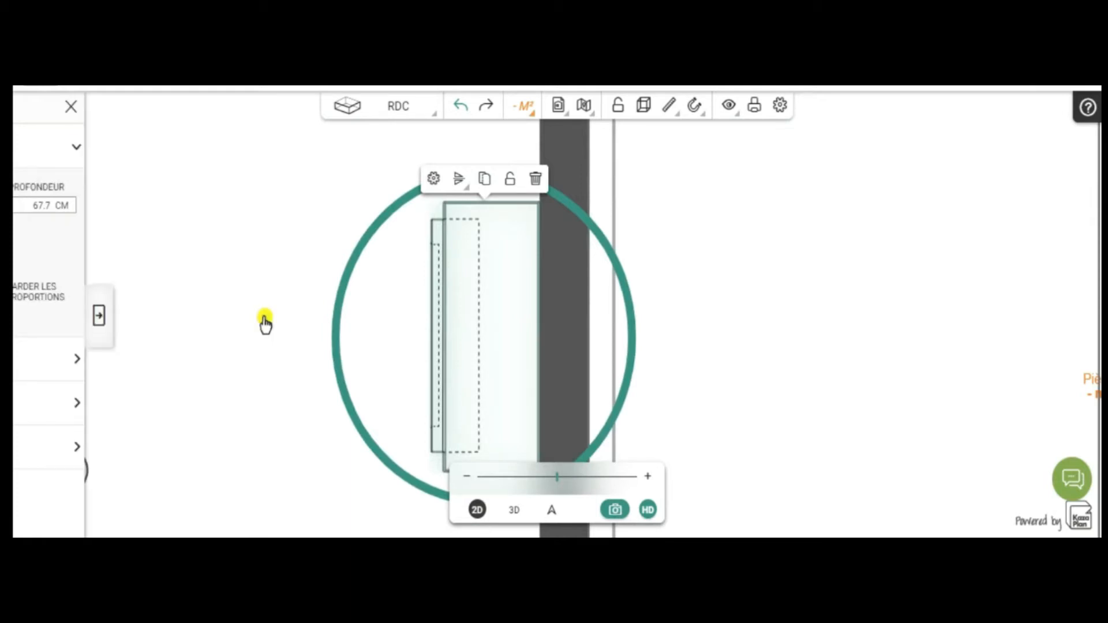
left_click(71, 109)
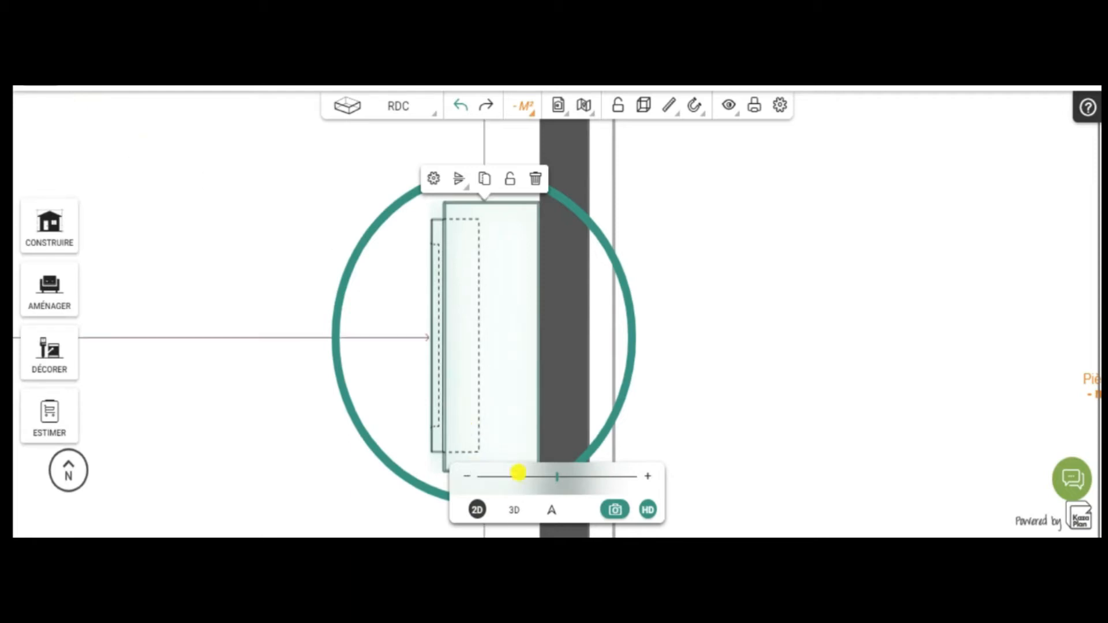
- Inspect the fireplace in 3D from the front and side, and return to the 2D plan
left_click(514, 510)
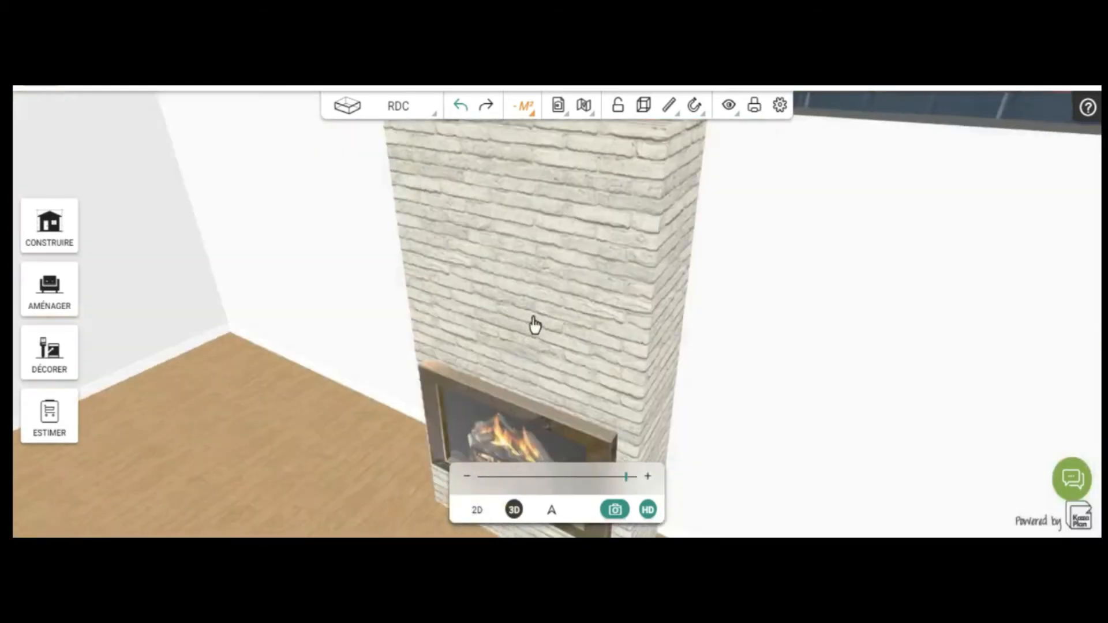
left_click_drag(556, 411, 365, 363)
left_click(473, 509)
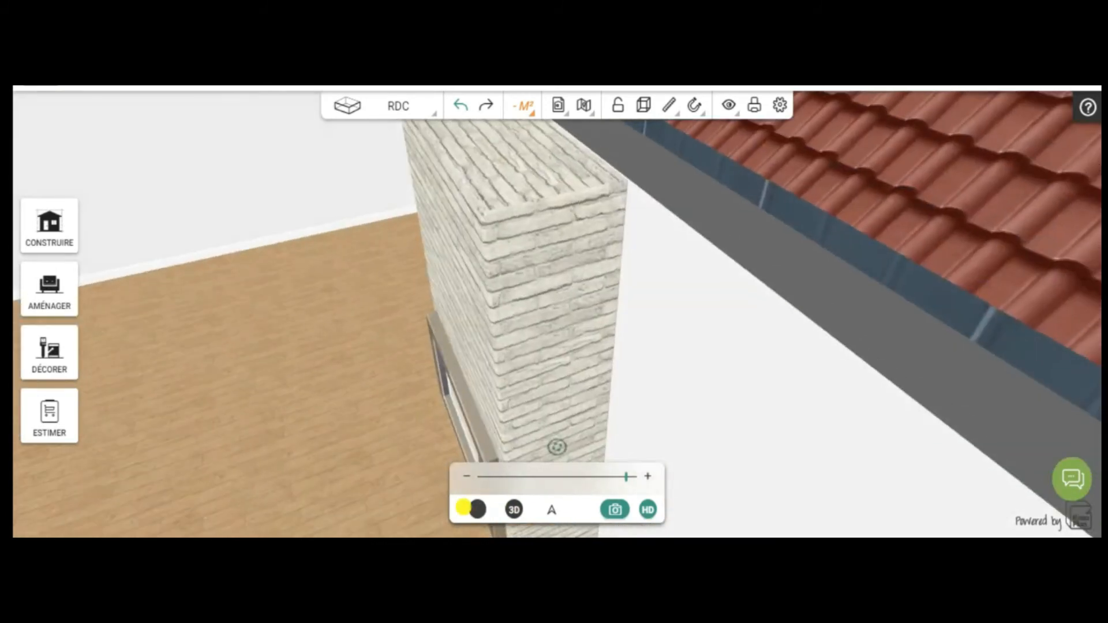
left_click(476, 509)
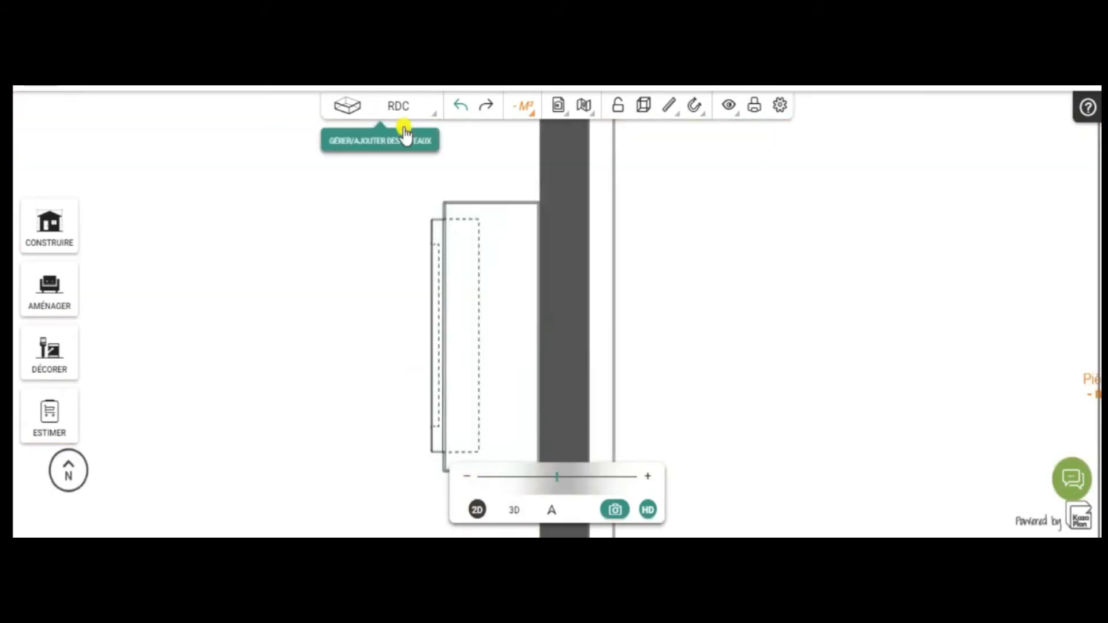
- Switch to the 1er étage level and bring its whole floor plan into view
left_click(403, 108)
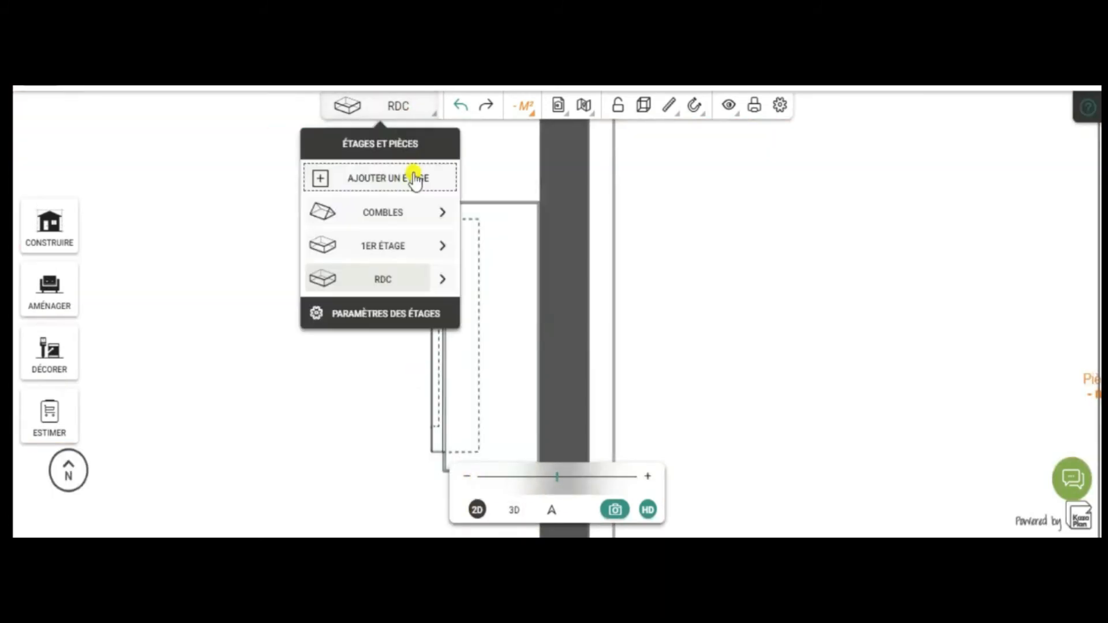
left_click(387, 246)
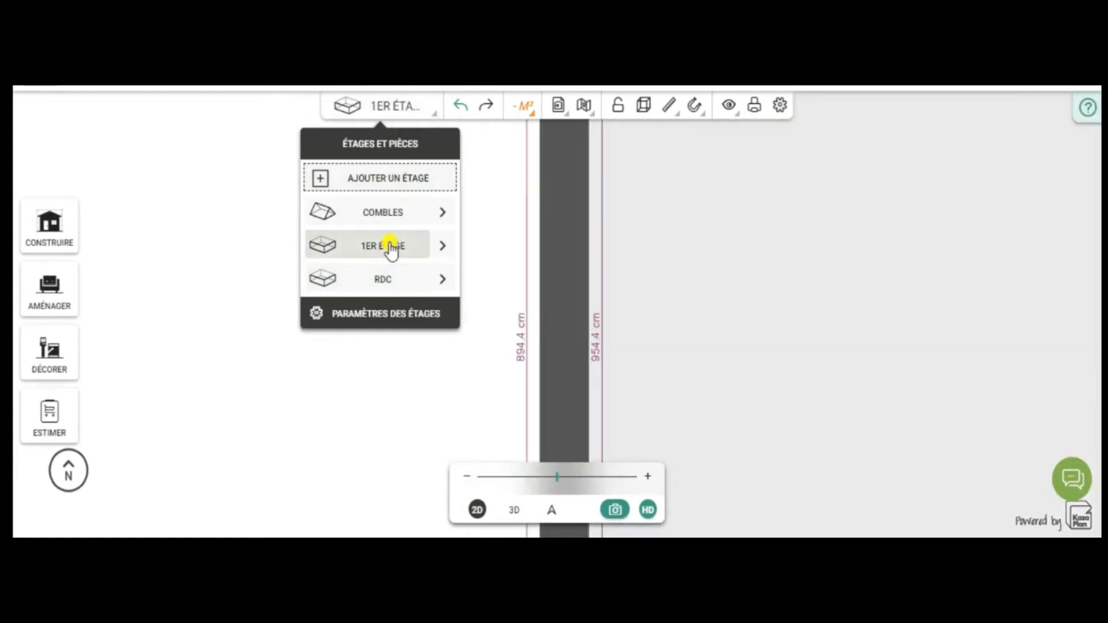
scroll(647, 233, "down", 3)
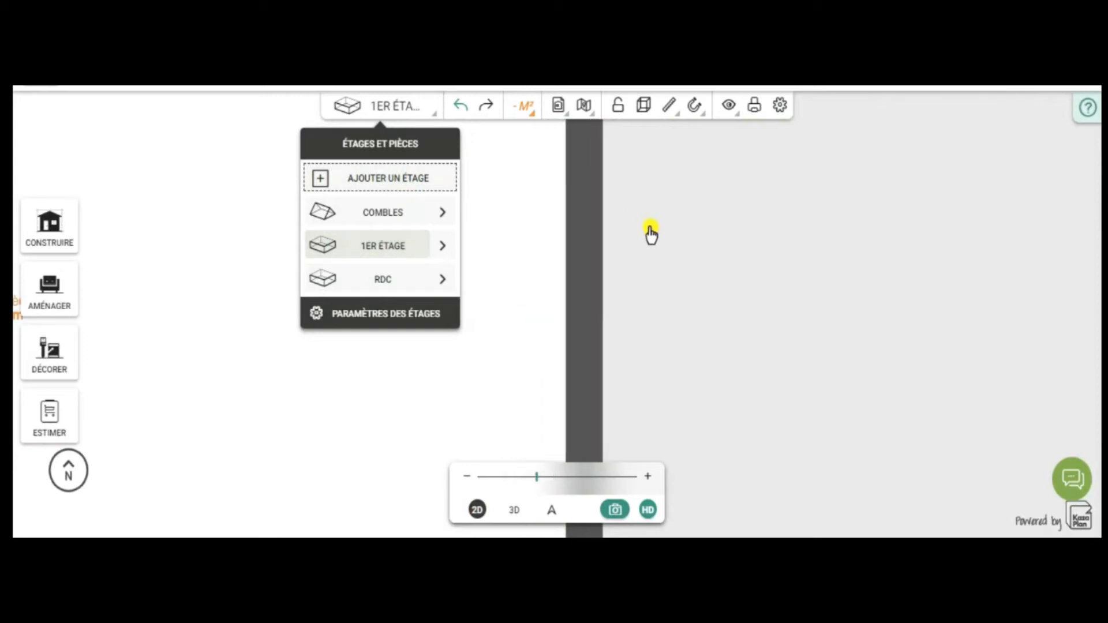
scroll(651, 245, "down", 3)
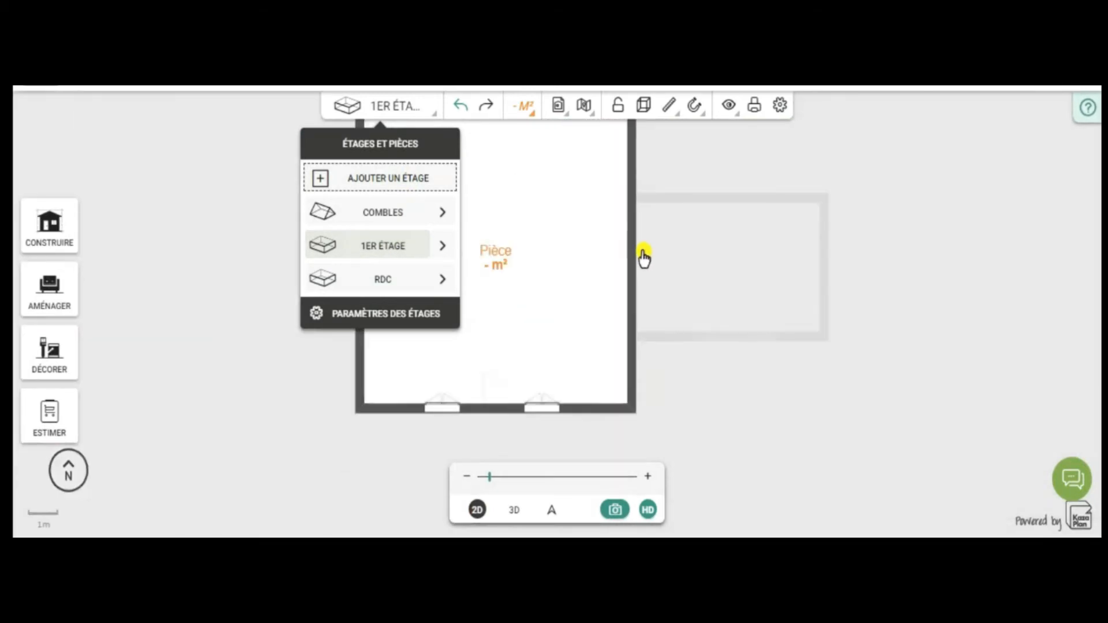
left_click(219, 352)
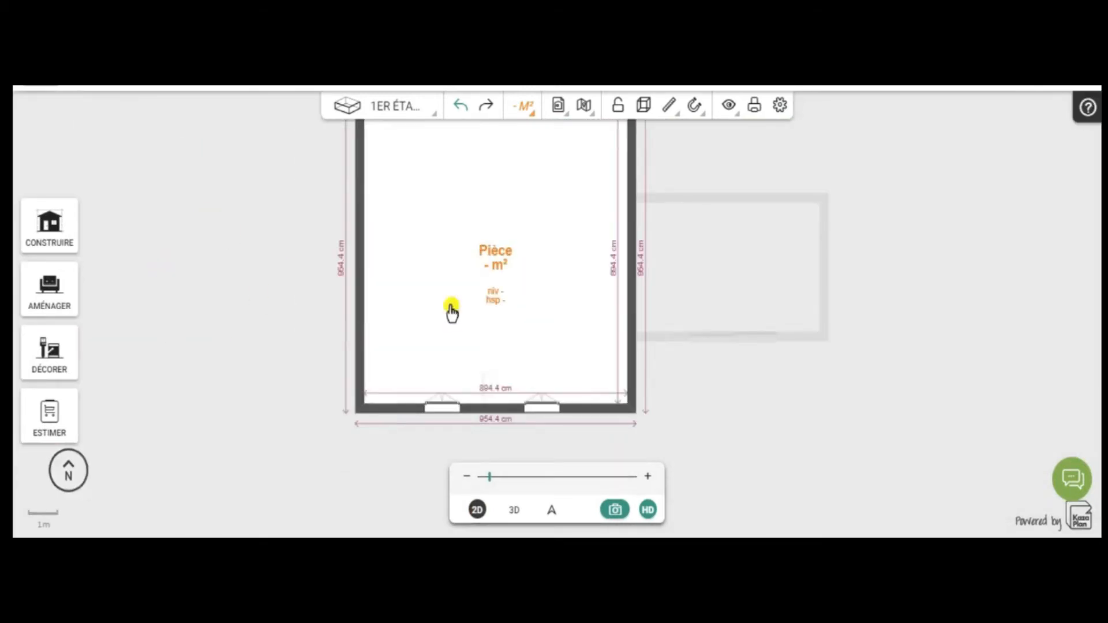
left_click_drag(207, 215, 202, 247)
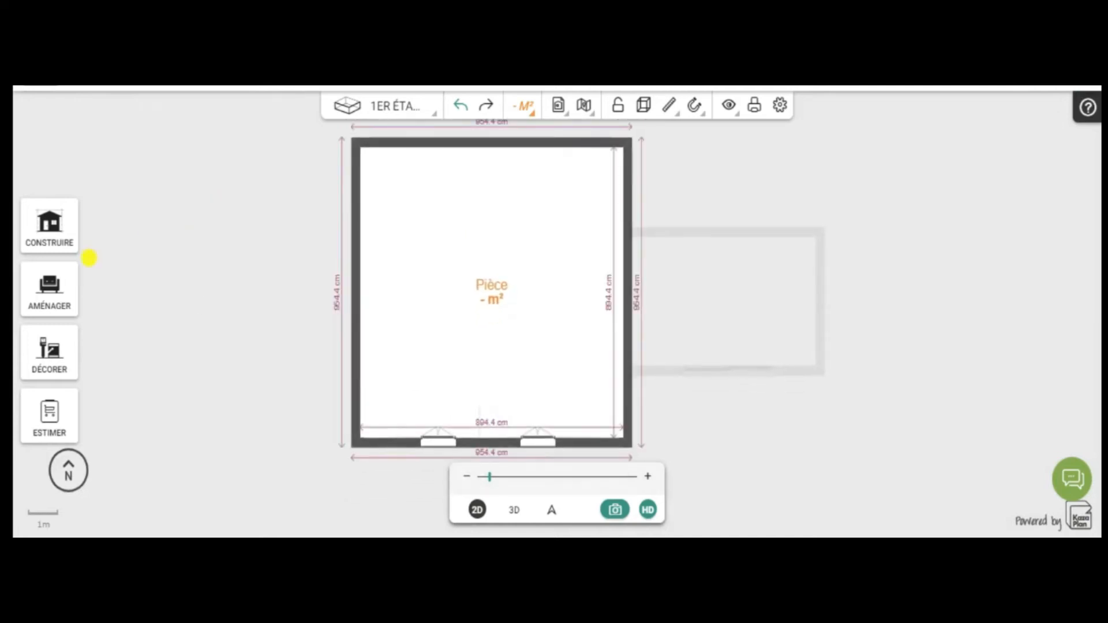
- Place a Cube from the furnishing catalogue's basic shapes in the room, about 210 cm from the right-hand wall
left_click(49, 289)
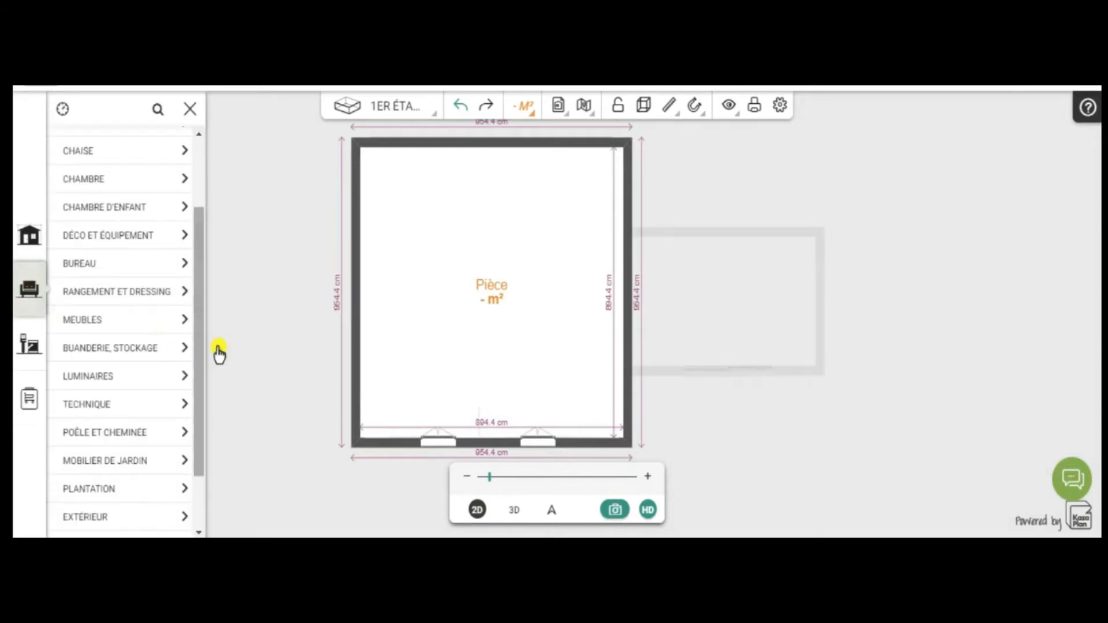
left_click_drag(195, 333, 196, 439)
left_click(117, 528)
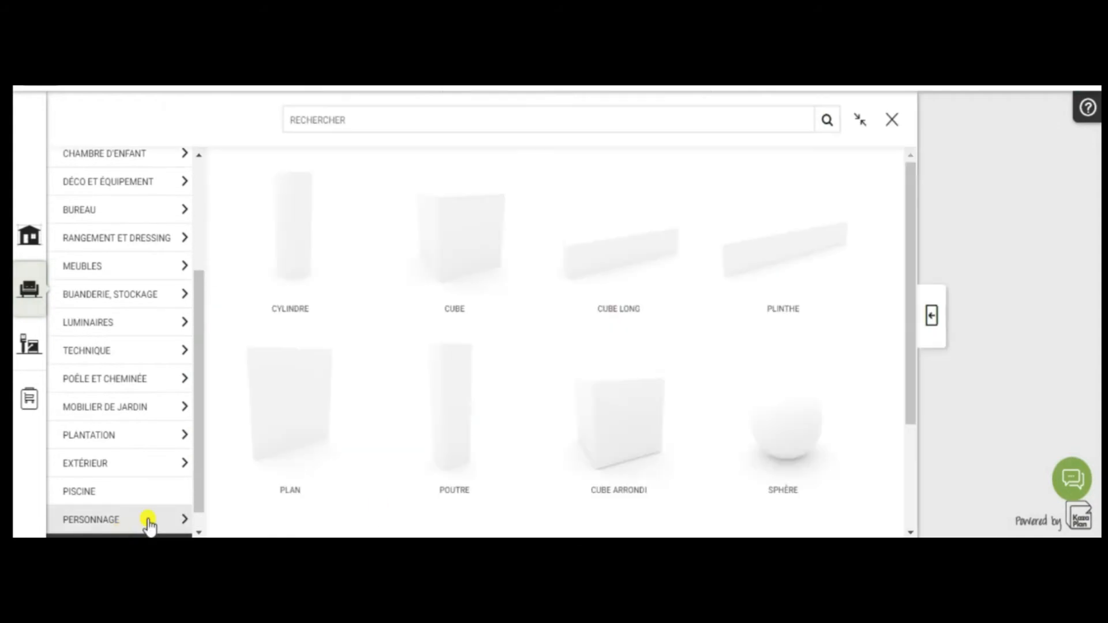
mouse_move(447, 246)
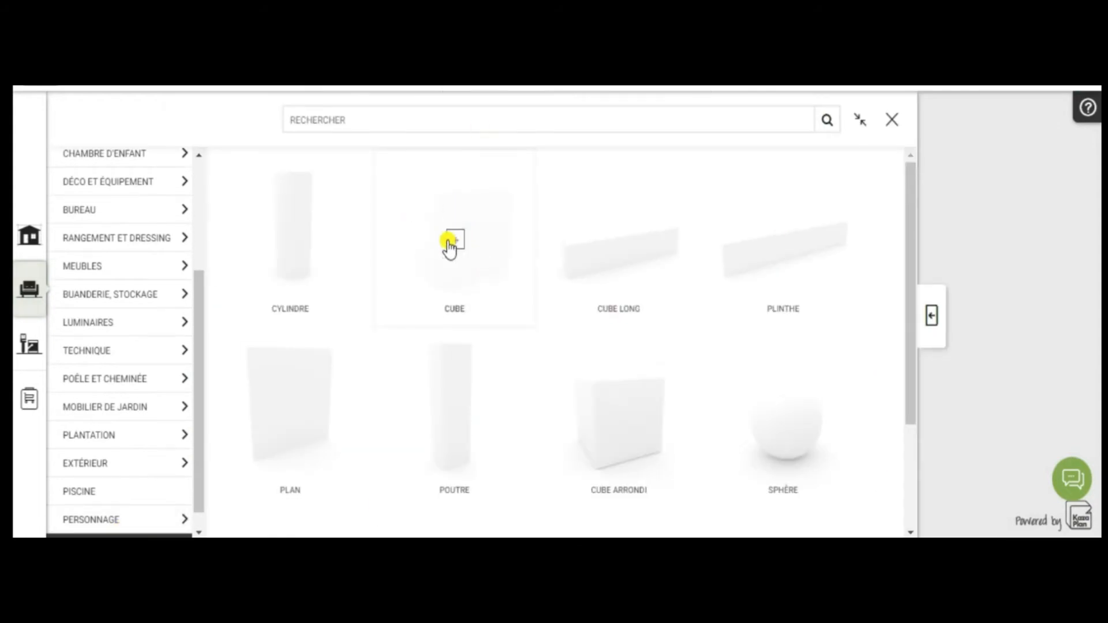
left_click(455, 239)
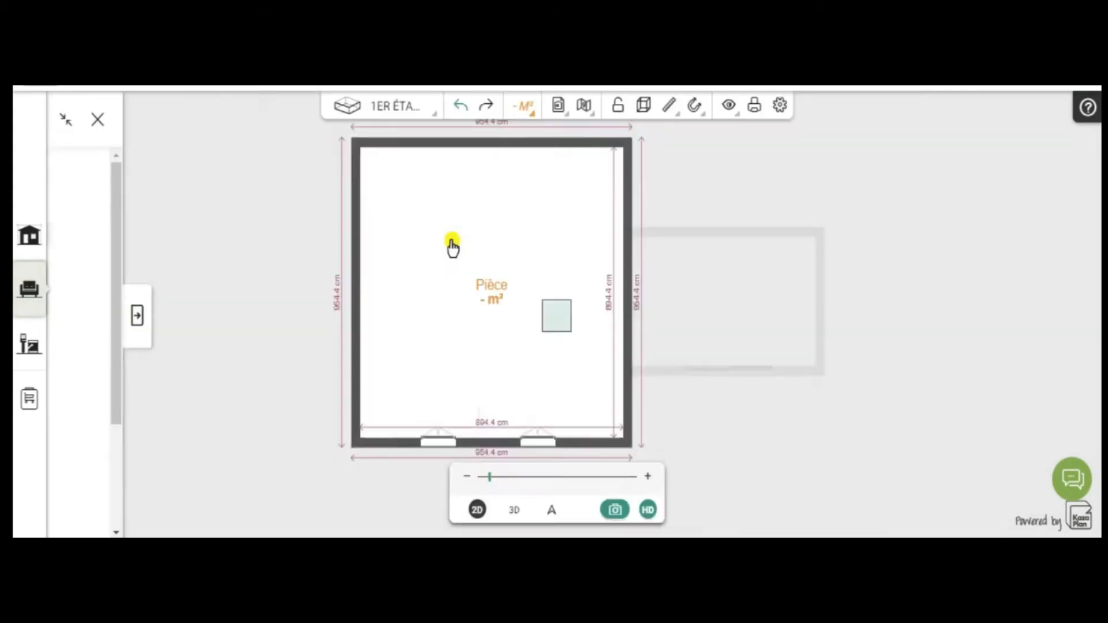
left_click_drag(541, 274, 547, 278)
left_click(547, 278)
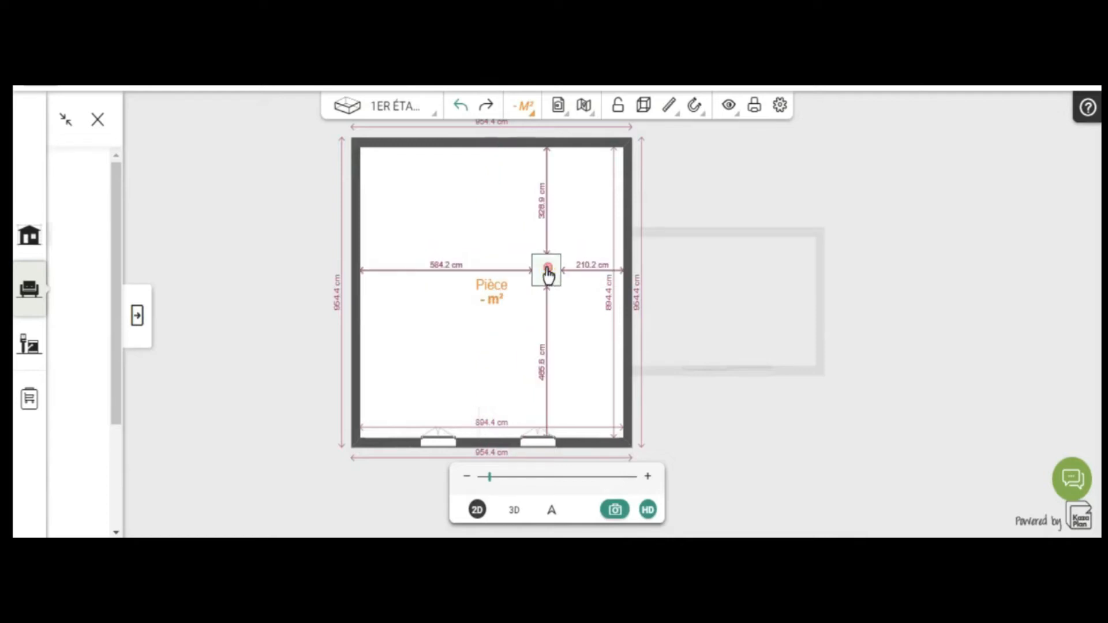
- Set the cube's height to 250 cm, depth to 67.7 cm and width to 158 cm, and collapse its settings
left_click(547, 276)
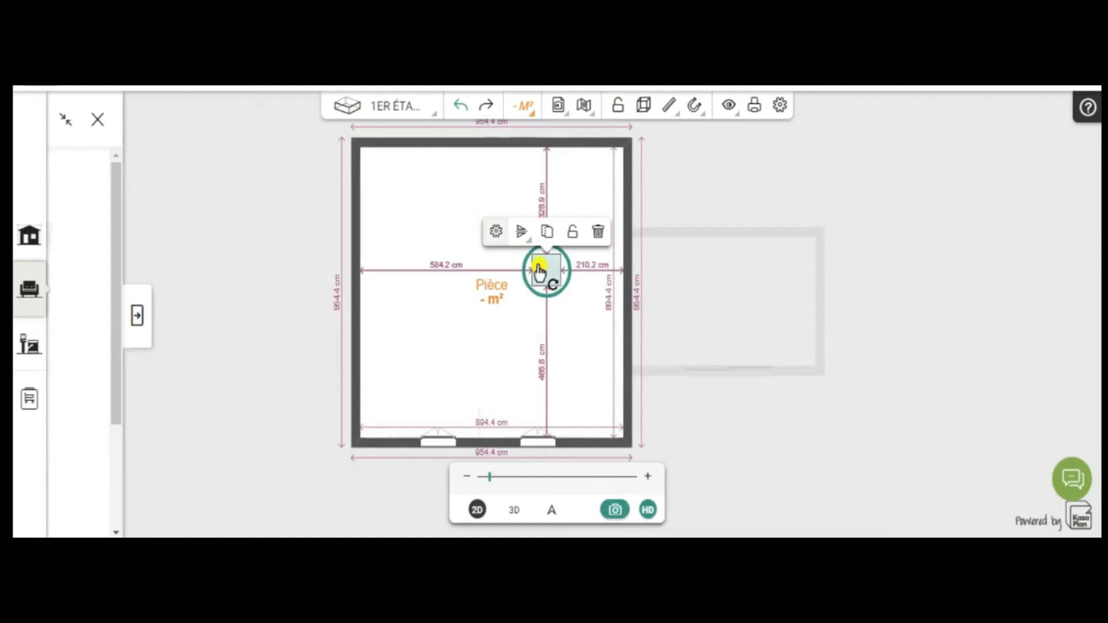
left_click(494, 232)
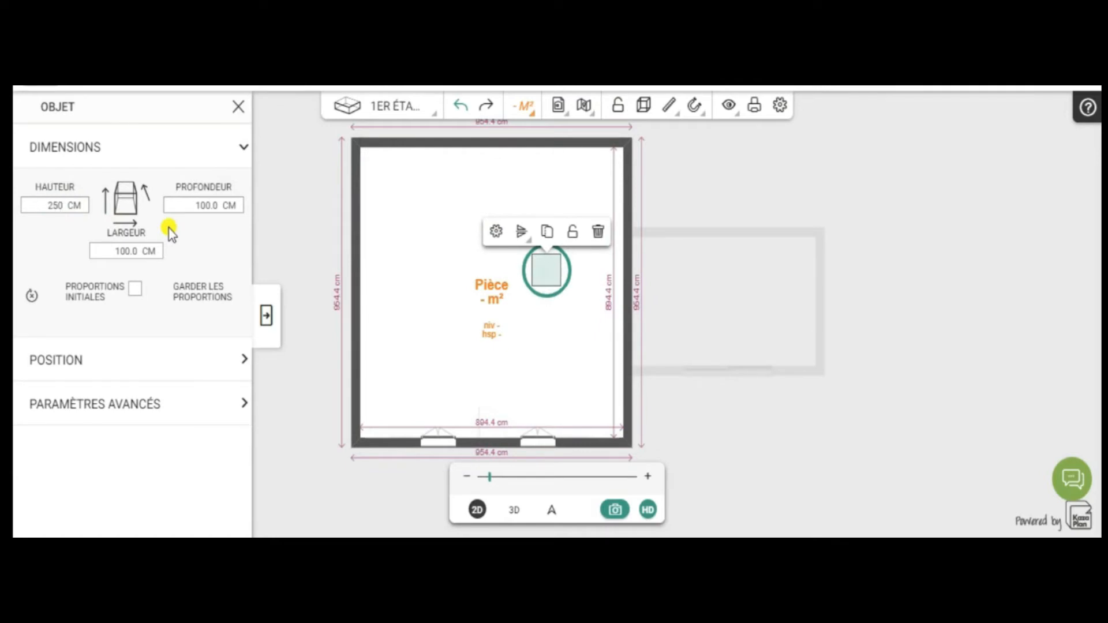
left_click(189, 205)
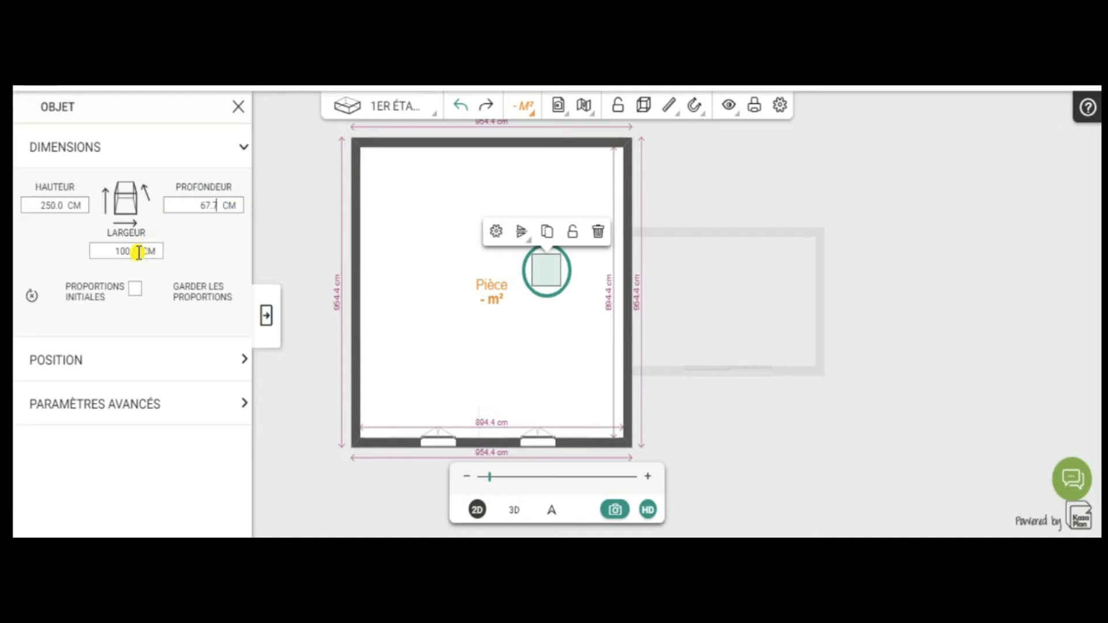
left_click_drag(143, 254, 81, 258)
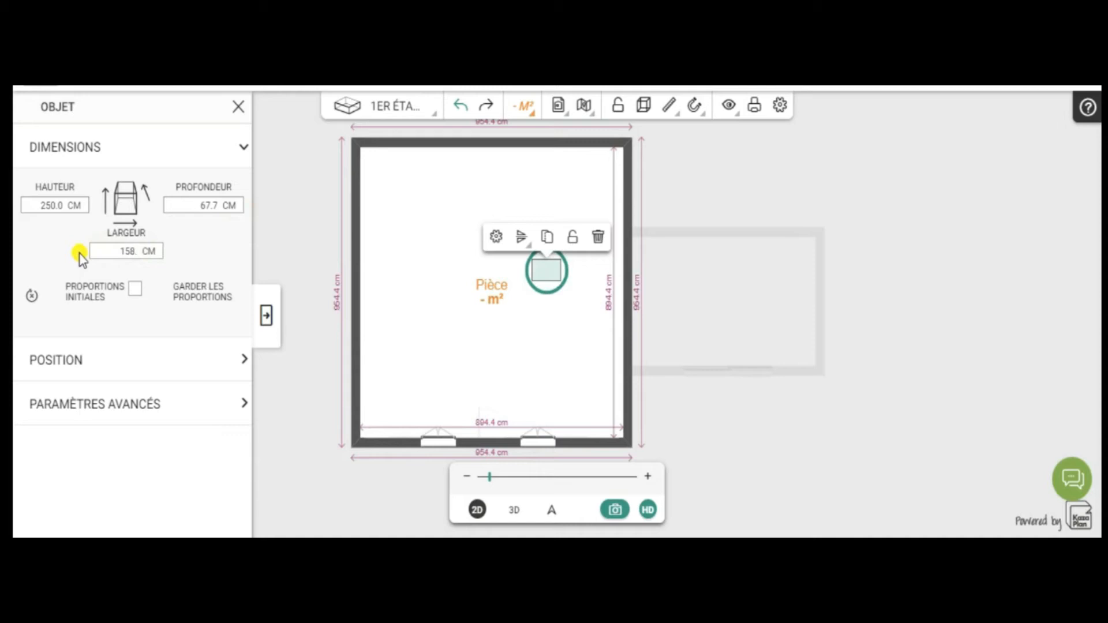
left_click(269, 319)
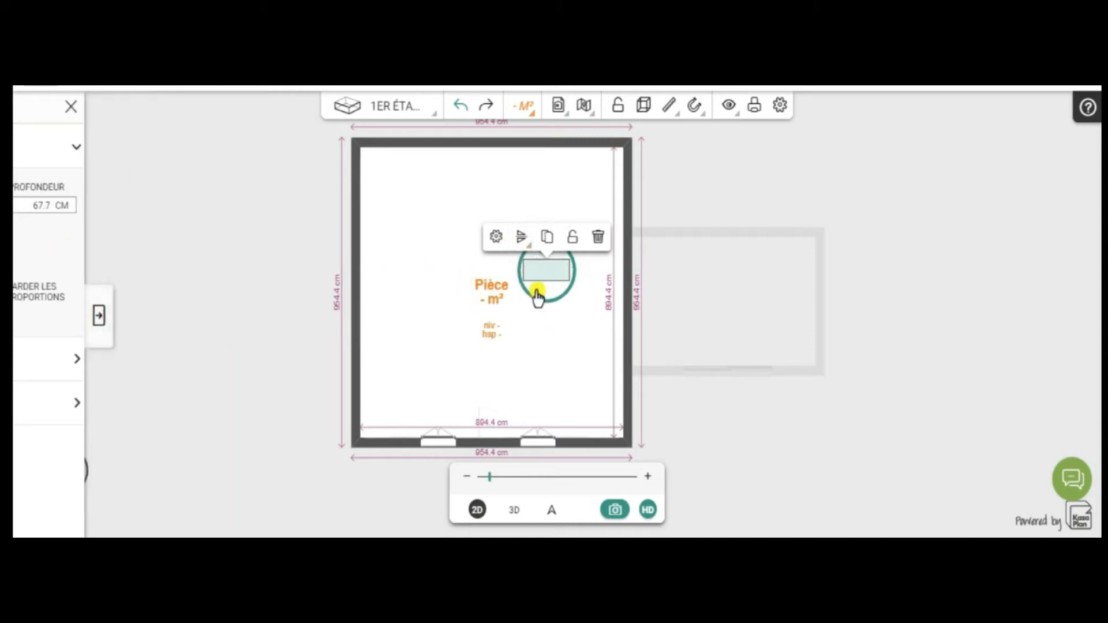
- Move the cube against the right-hand wall, turned 90°, about 376 cm from the upper wall
left_click(556, 289)
left_click(574, 276)
left_click(576, 260)
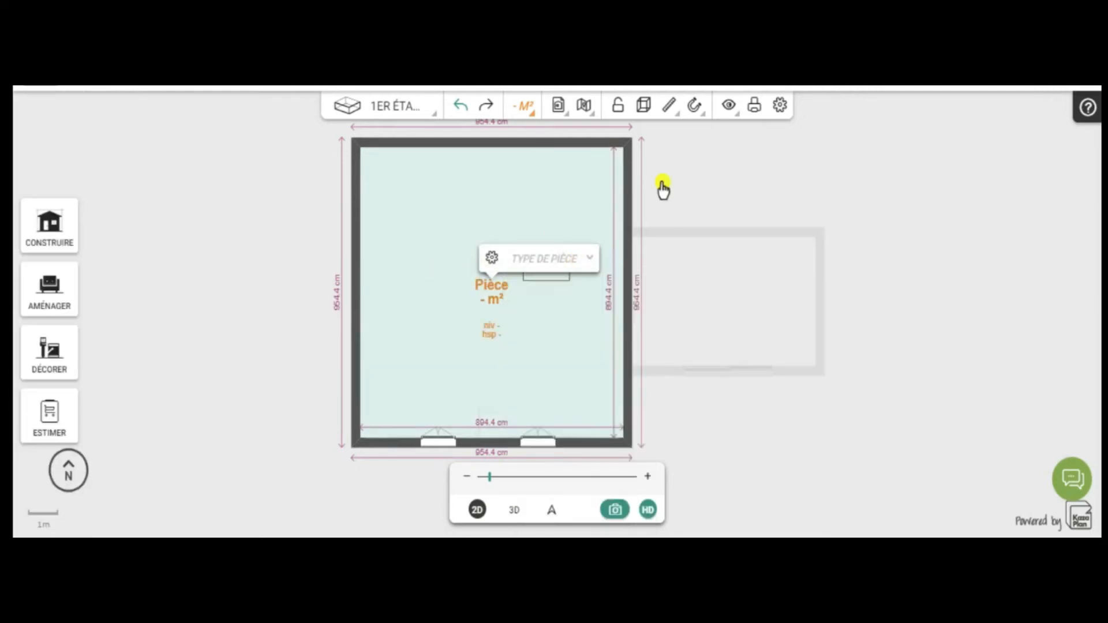
left_click(537, 283)
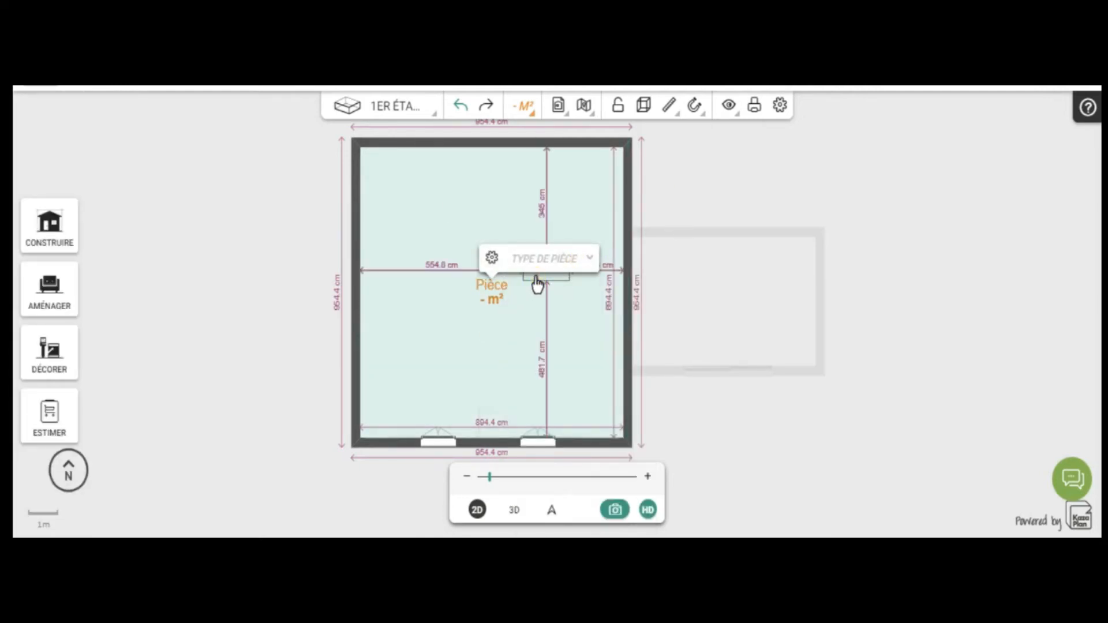
left_click(537, 282)
left_click_drag(577, 270, 616, 307)
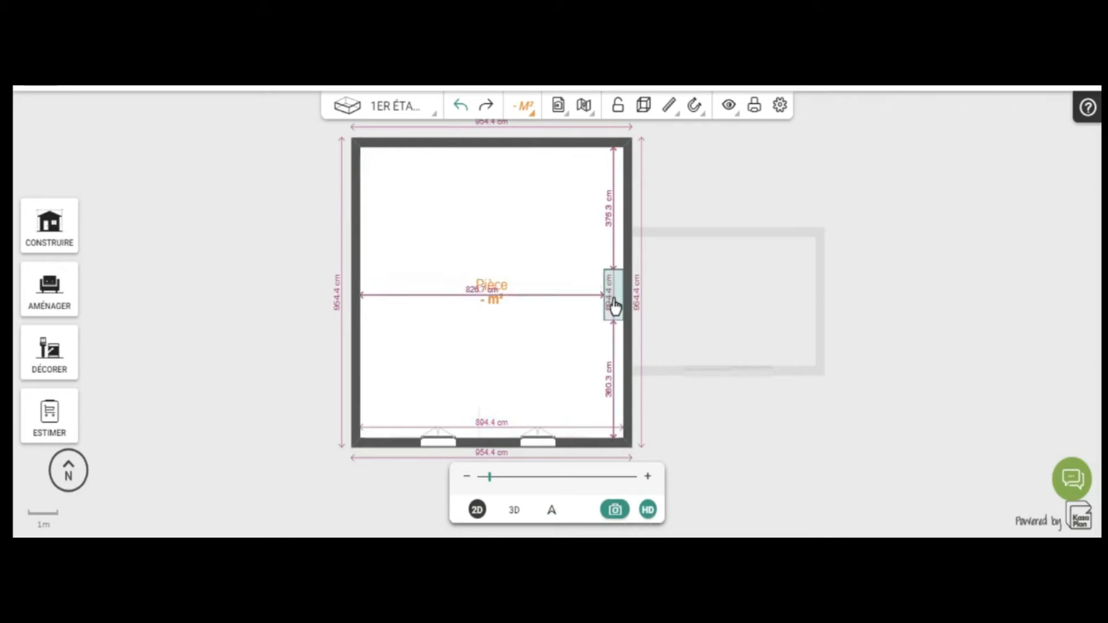
- Try to set the inner length beside the cube to 371 cm, applying the change towards the wall's upper end
scroll(750, 390, "up", 4)
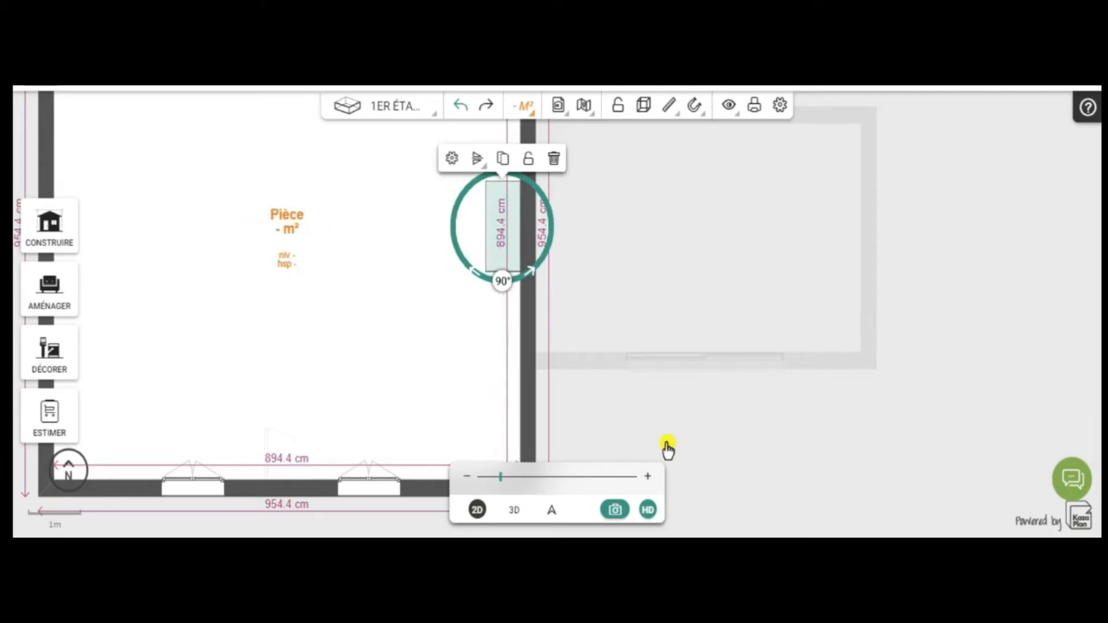
left_click(519, 224)
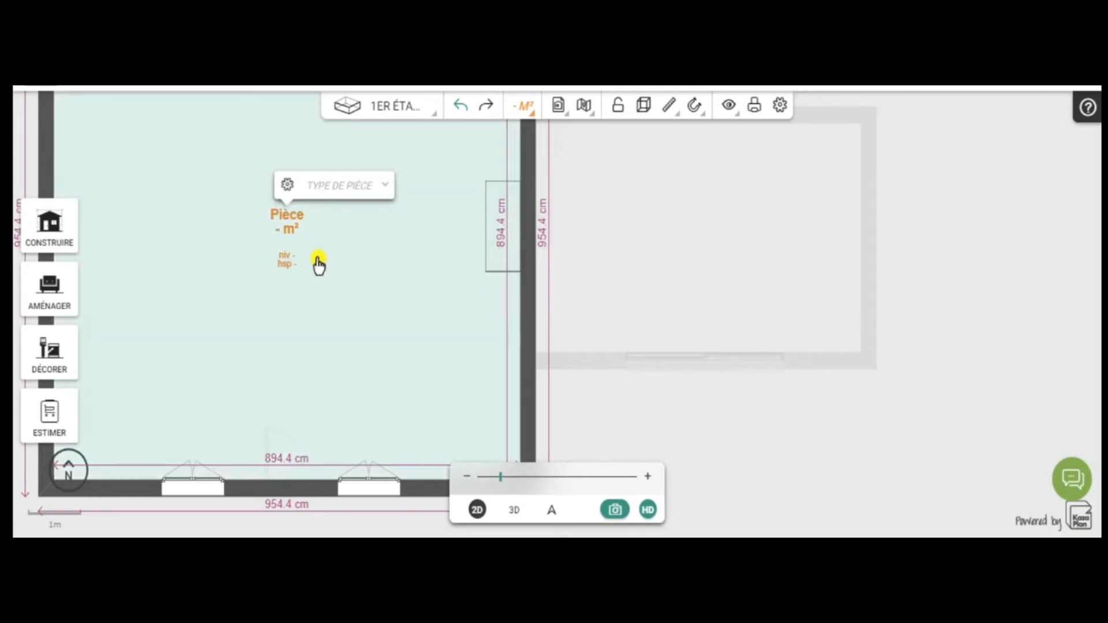
scroll(642, 415, "down", 1)
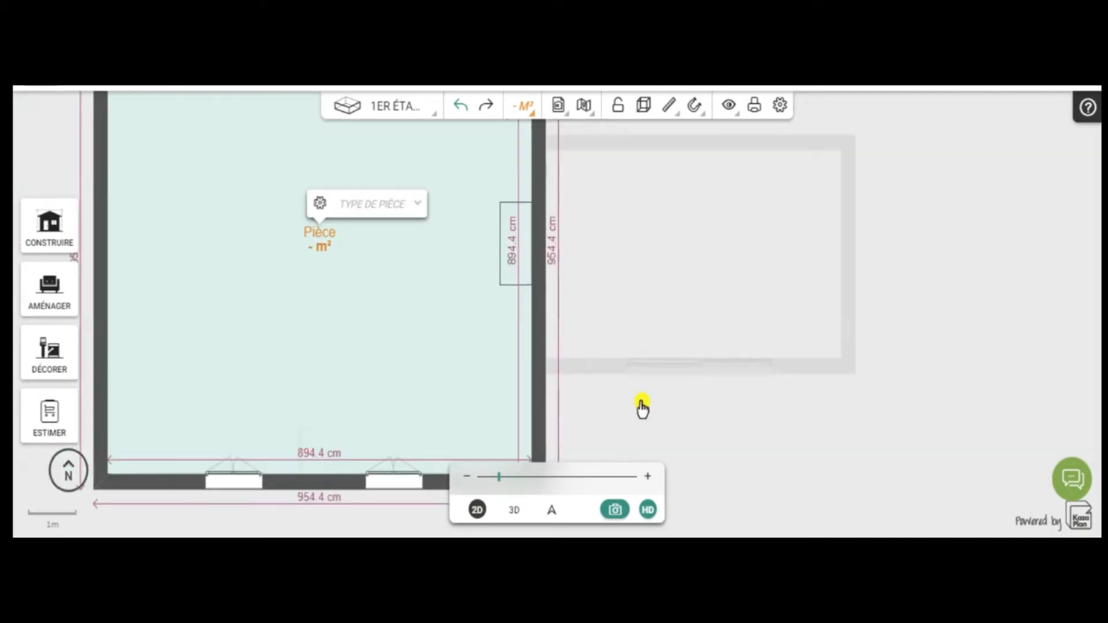
left_click(518, 261)
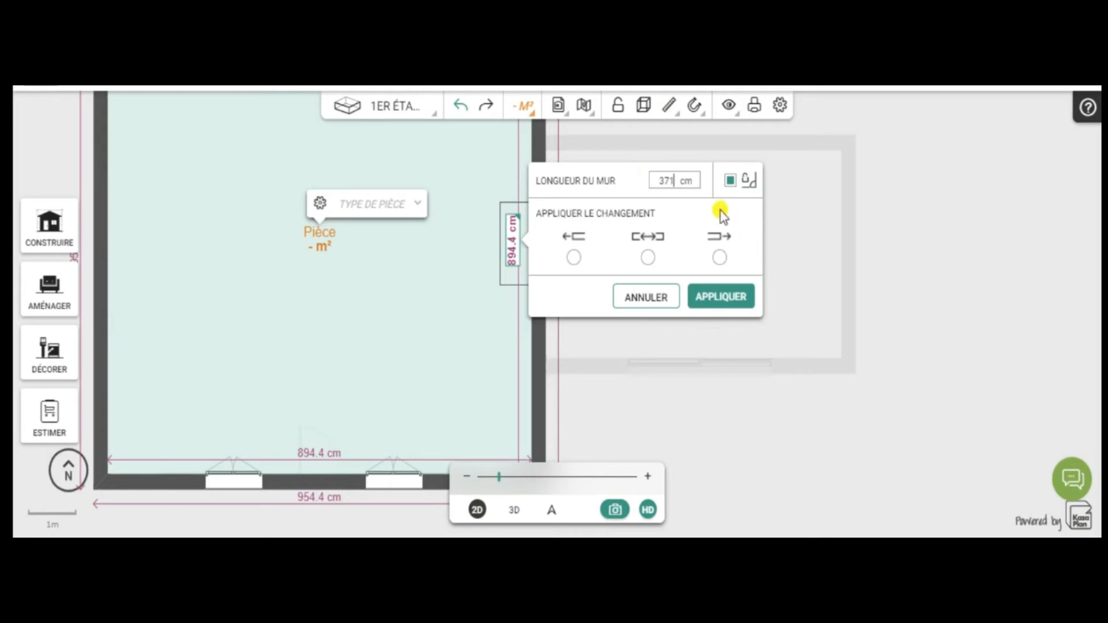
left_click(720, 258)
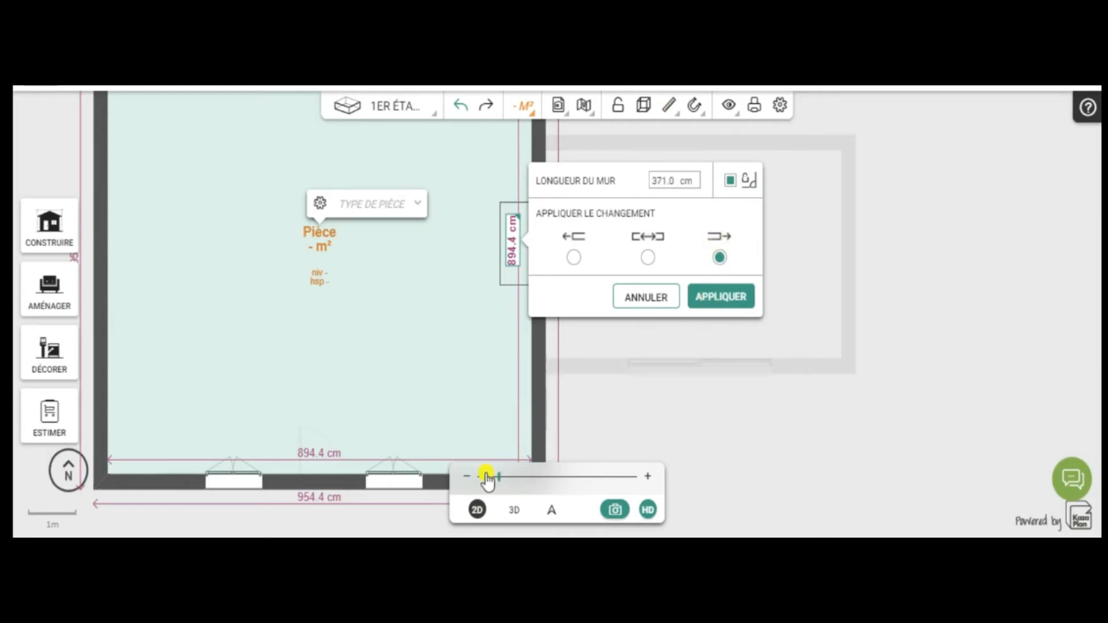
left_click(722, 301)
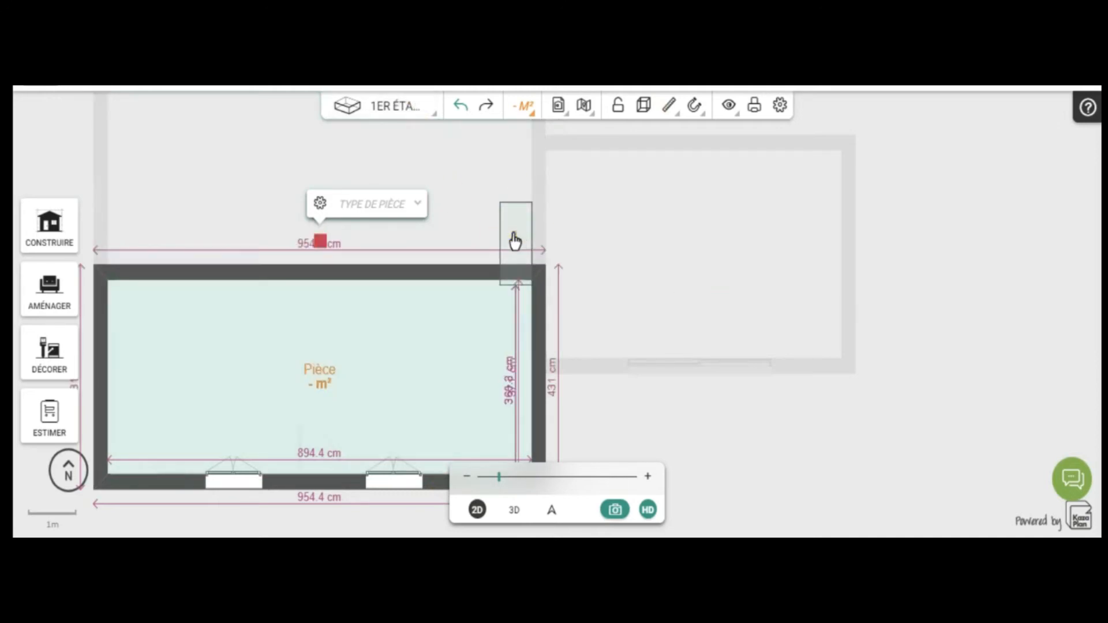
- Undo the wall length change
left_click(618, 348)
scroll(619, 348, "down", 3)
left_click_drag(687, 430, 752, 442)
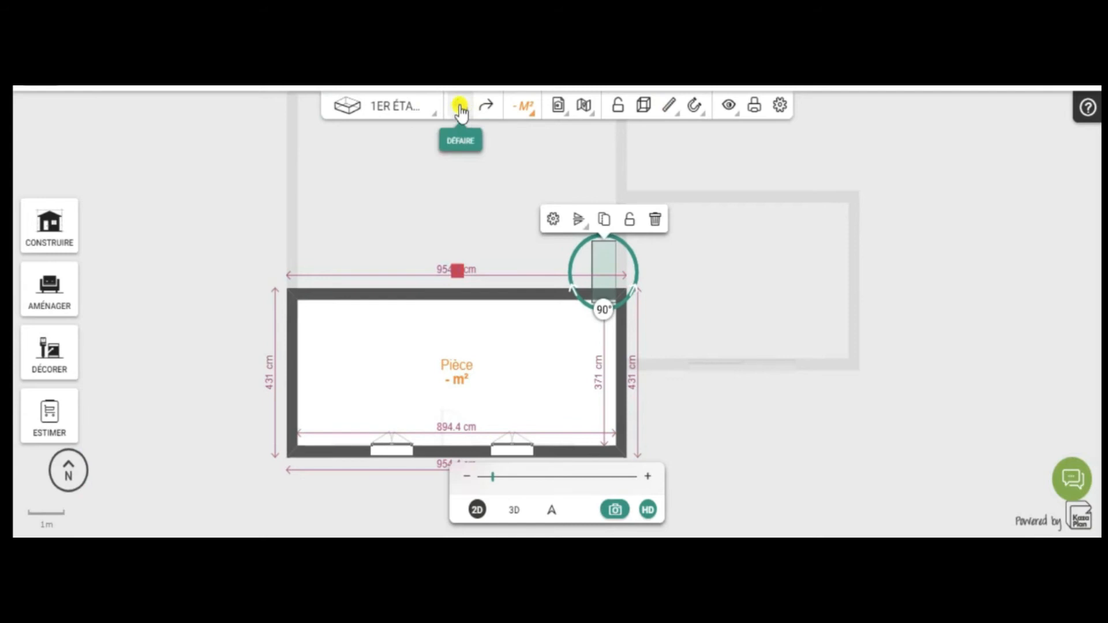
left_click(460, 108)
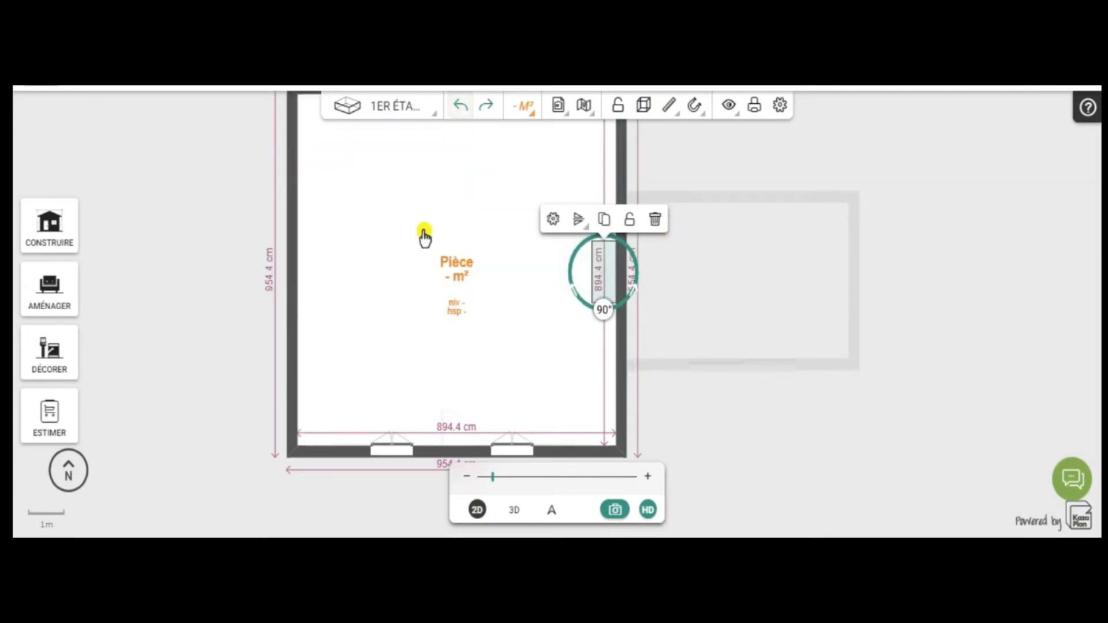
left_click(174, 247)
left_click(560, 296)
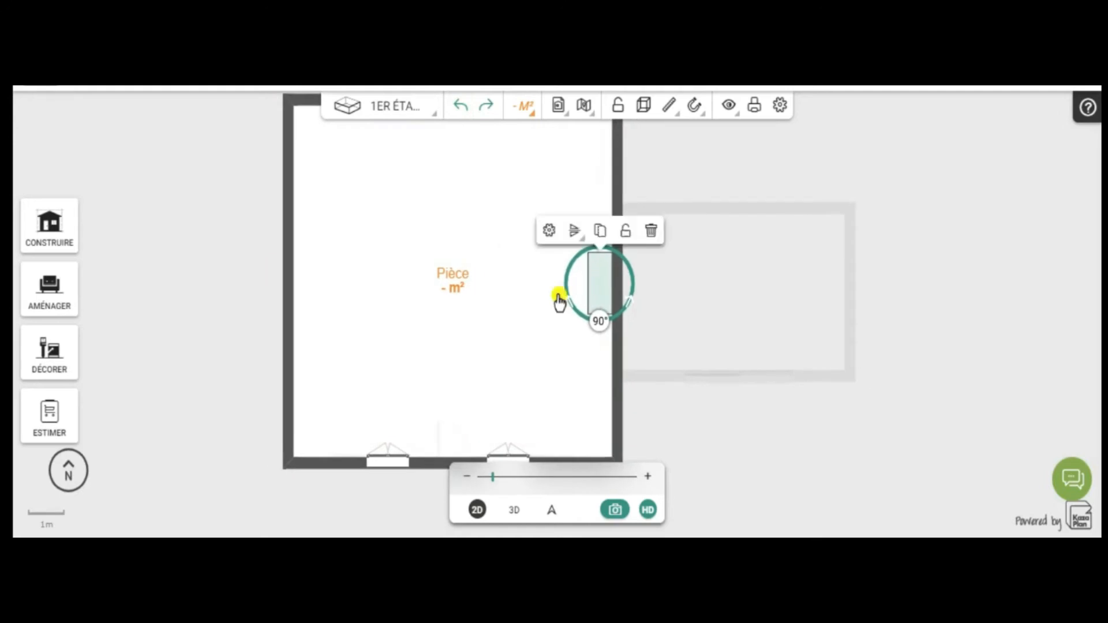
scroll(583, 299, "up", 1)
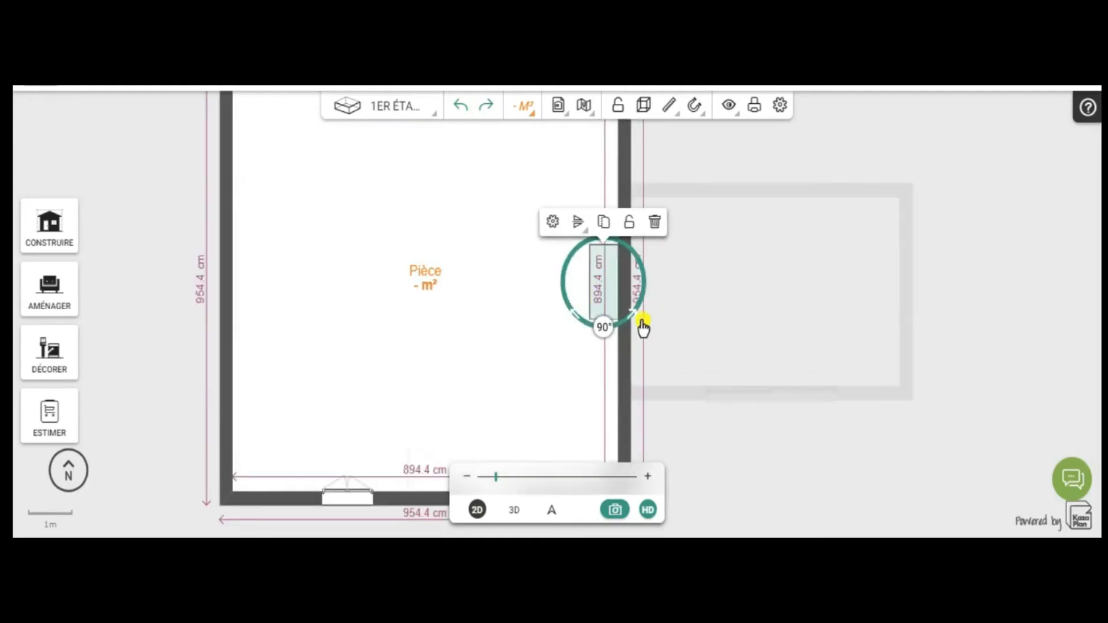
left_click_drag(663, 408, 643, 366)
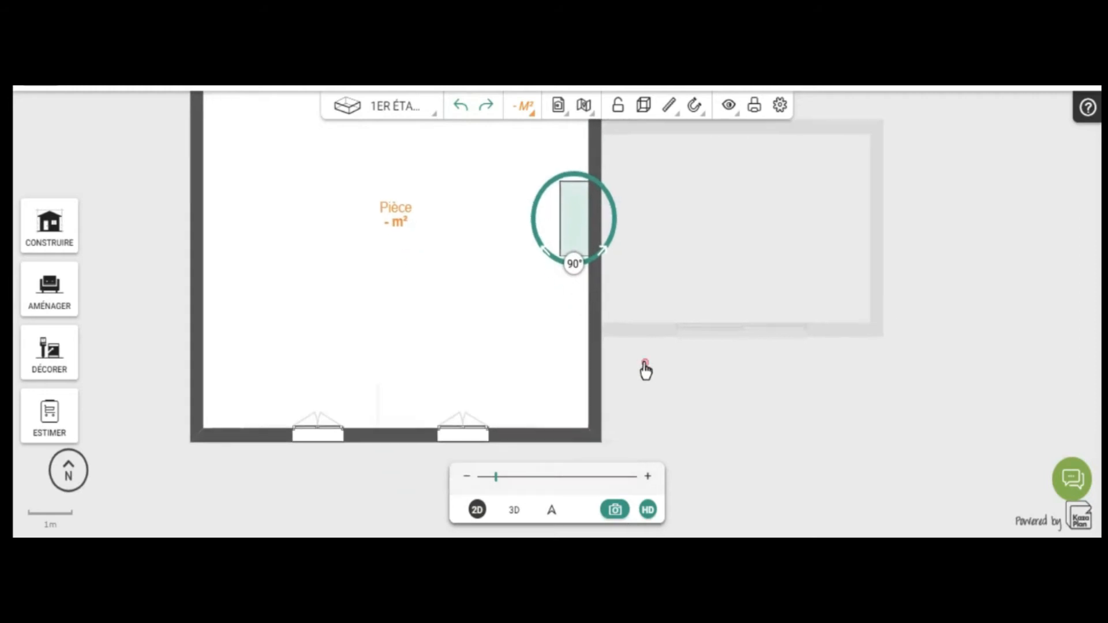
left_click(571, 220)
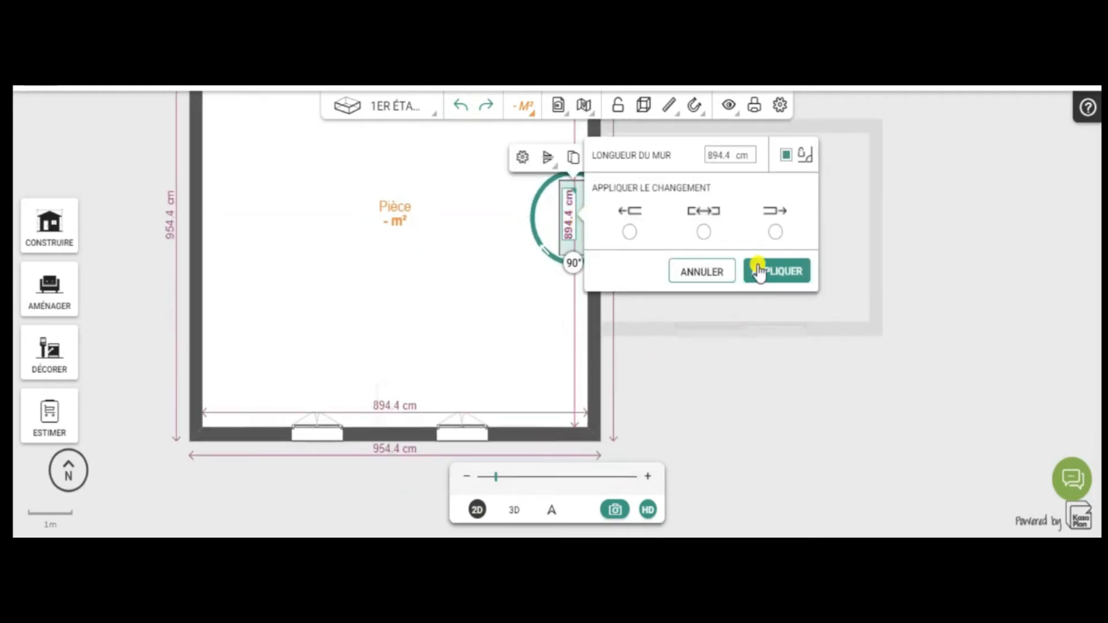
left_click(702, 276)
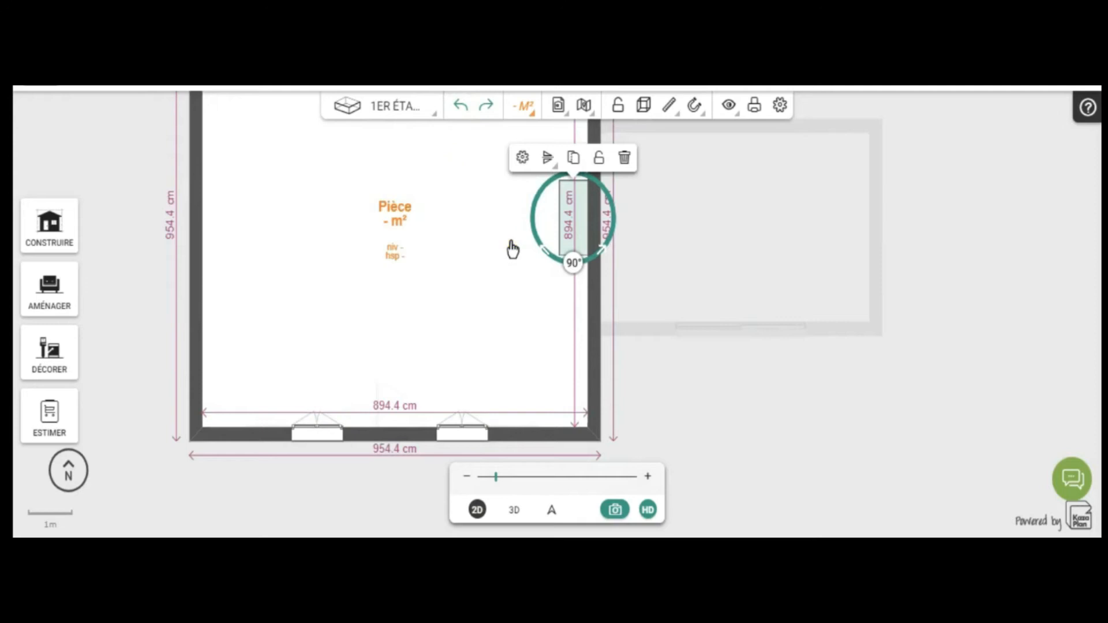
- Adjust the cube's position along the right-hand wall, slightly nearer the upper wall
left_click(571, 199)
left_click(571, 213)
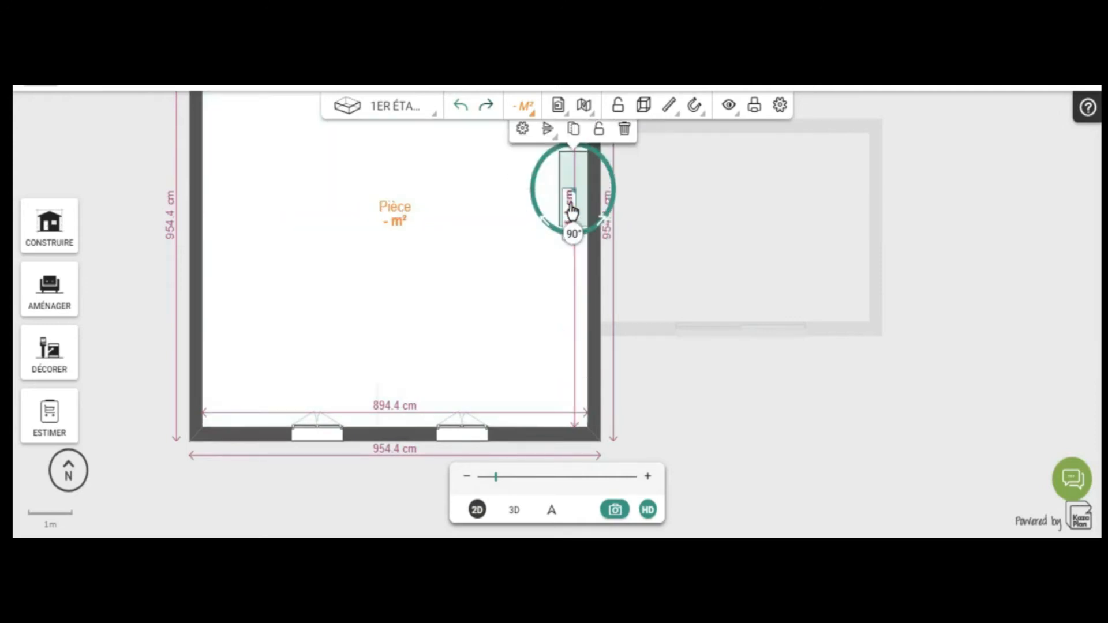
left_click(571, 217)
left_click(577, 172)
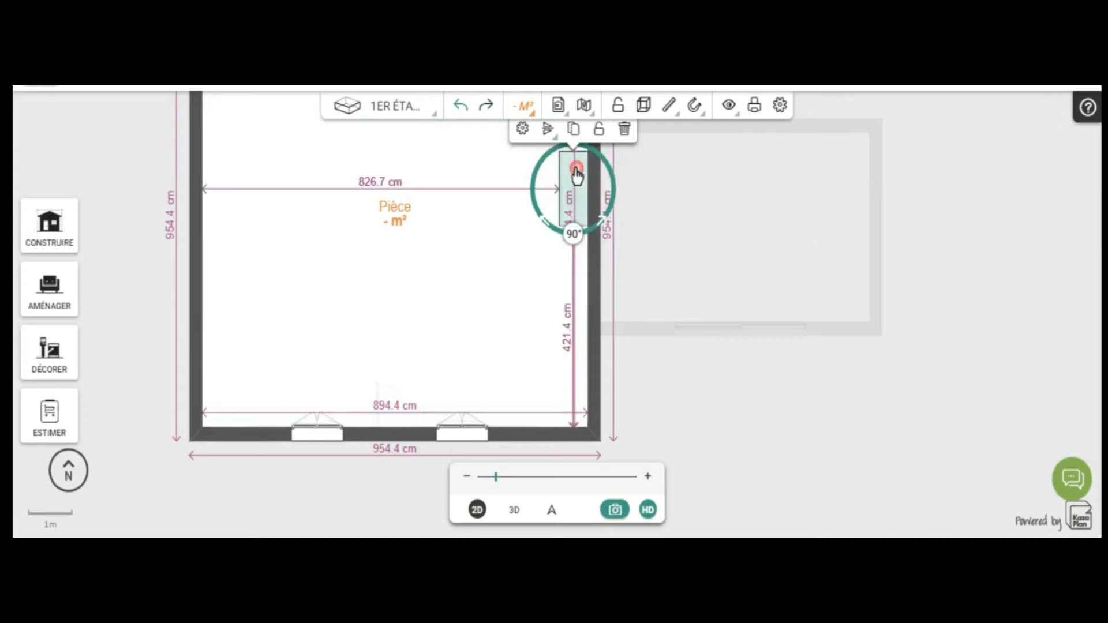
left_click_drag(575, 173, 579, 200)
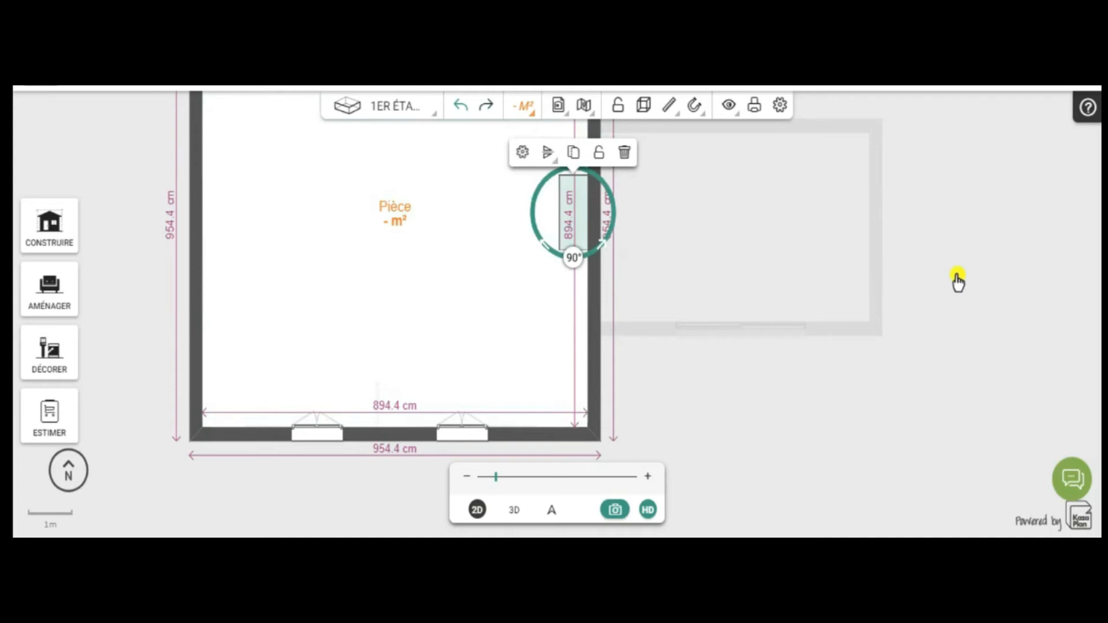
- Inspect the cube on the first floor in 3D from inside the room
scroll(960, 261, "up", 2)
left_click_drag(923, 262, 968, 270)
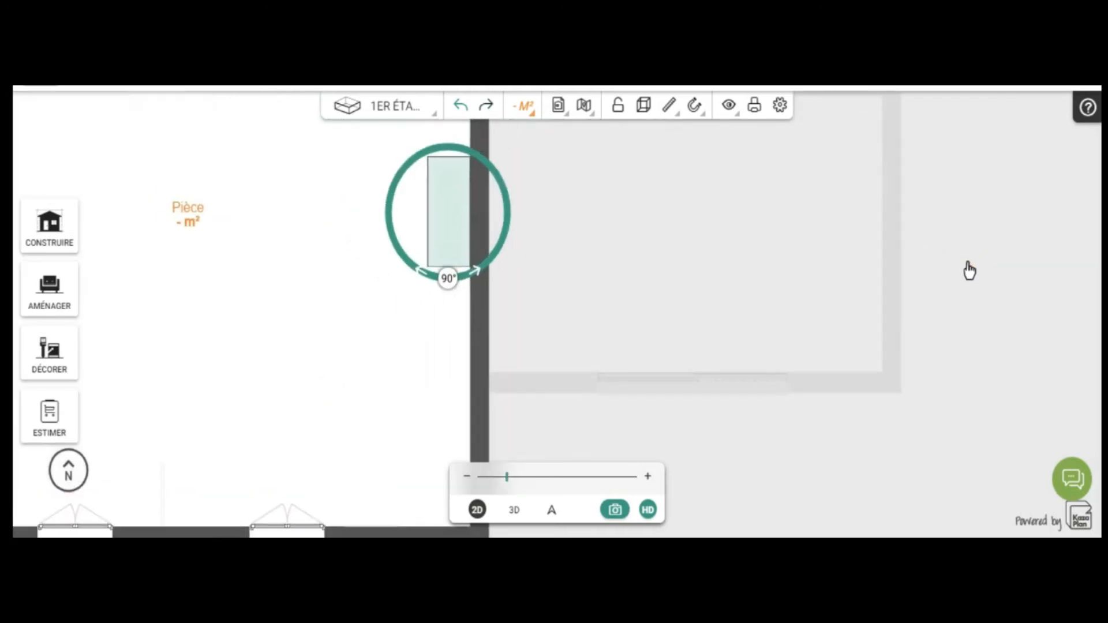
left_click(522, 518)
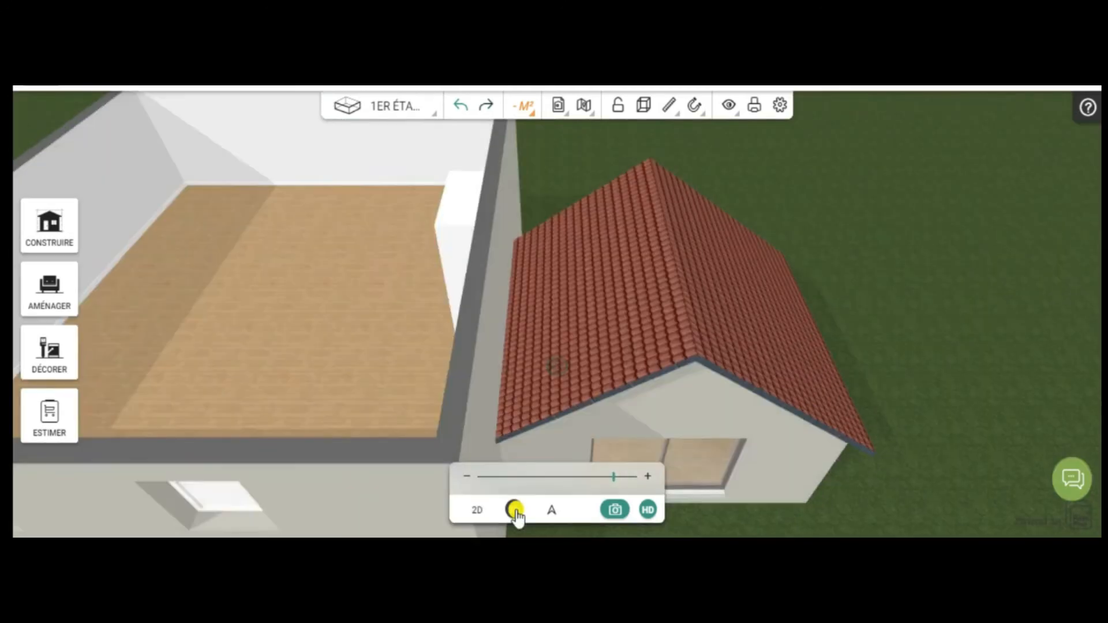
left_click_drag(303, 337, 541, 305)
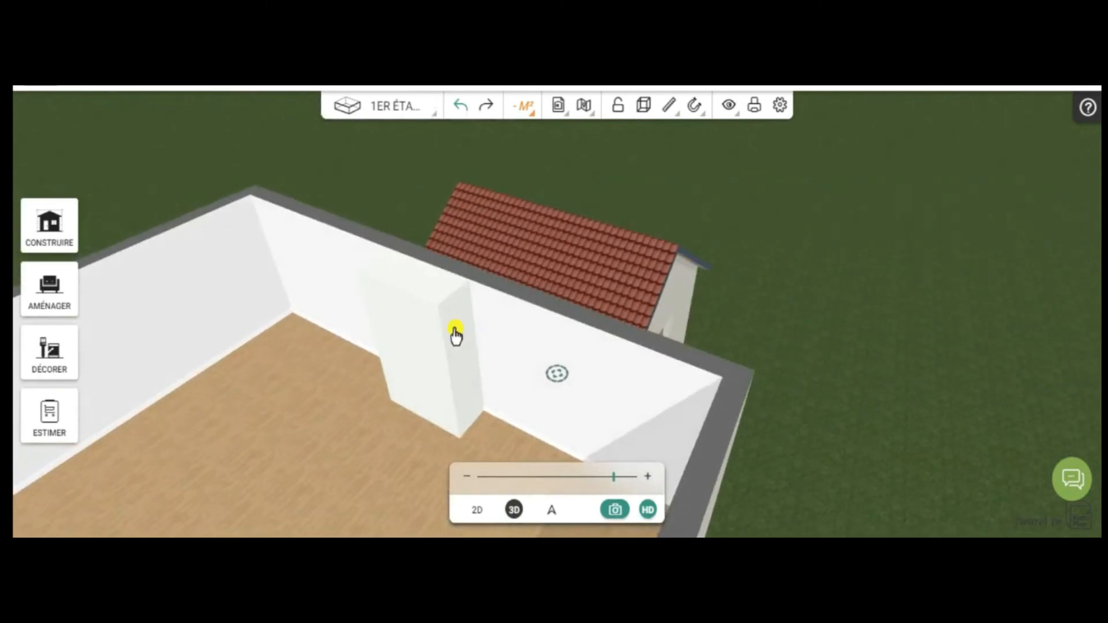
- Apply the white brick finish "Blanche" from the Brique-Pierre materials to the chimney cube on the first floor
left_click(45, 359)
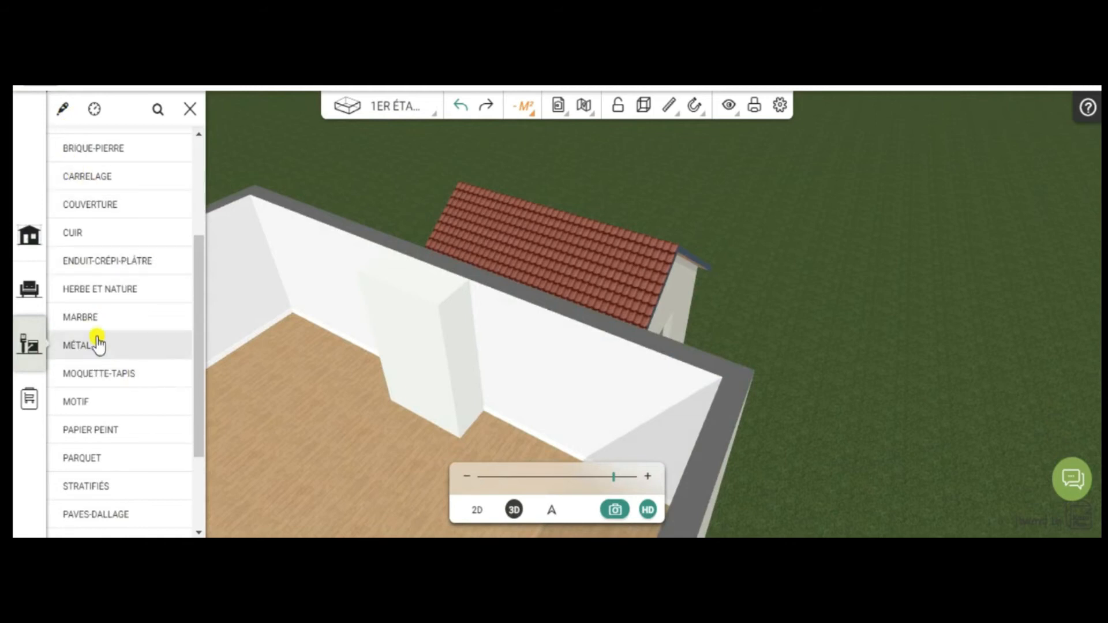
left_click_drag(197, 319, 192, 273)
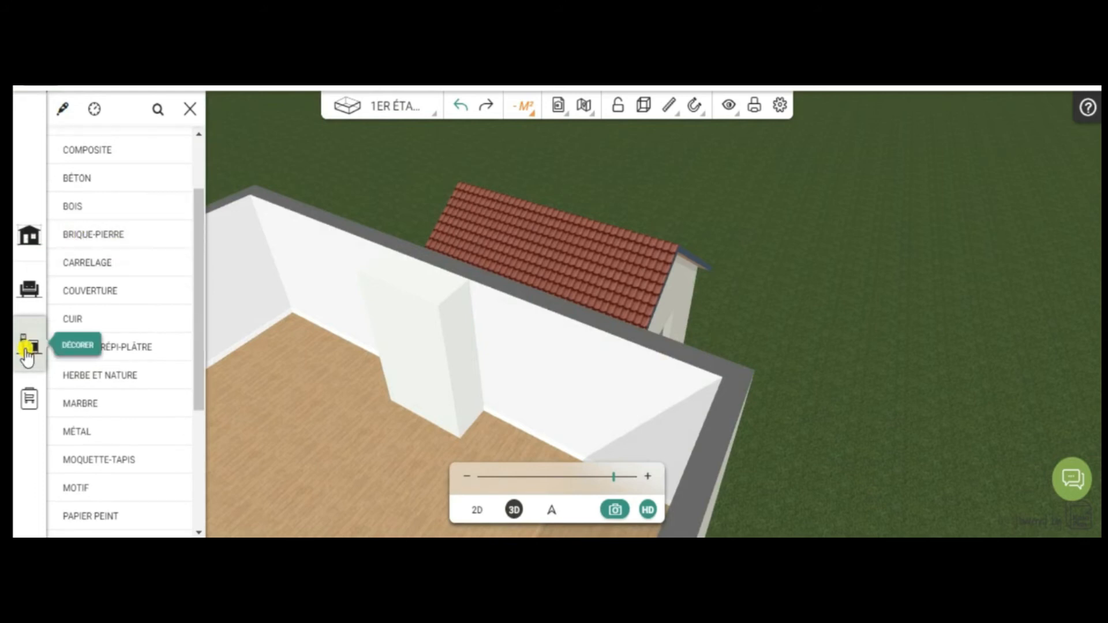
left_click(87, 233)
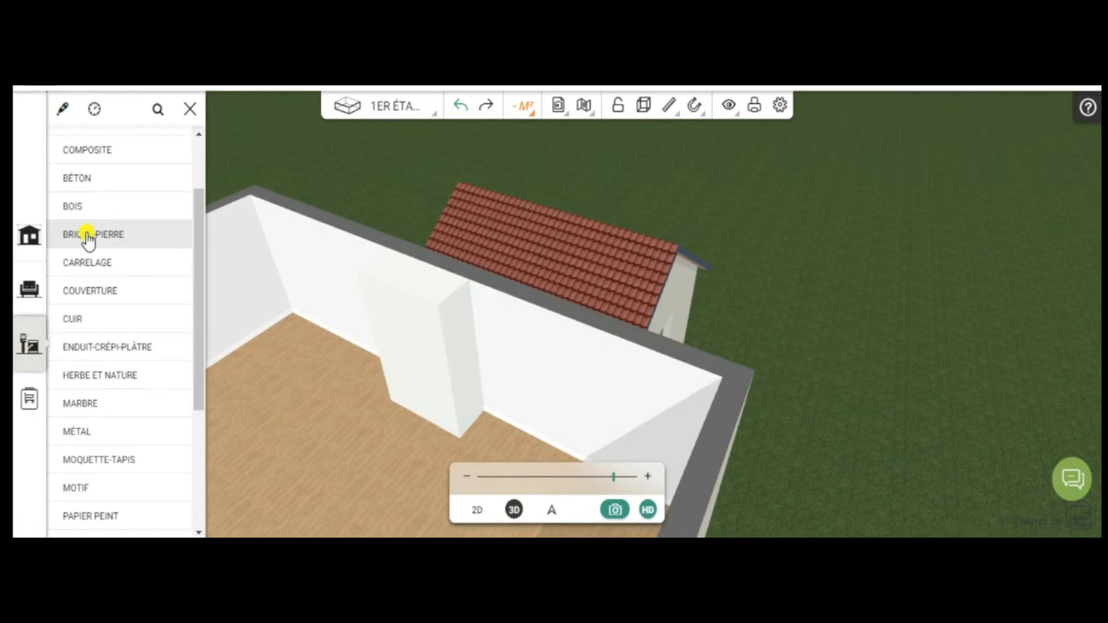
left_click(86, 235)
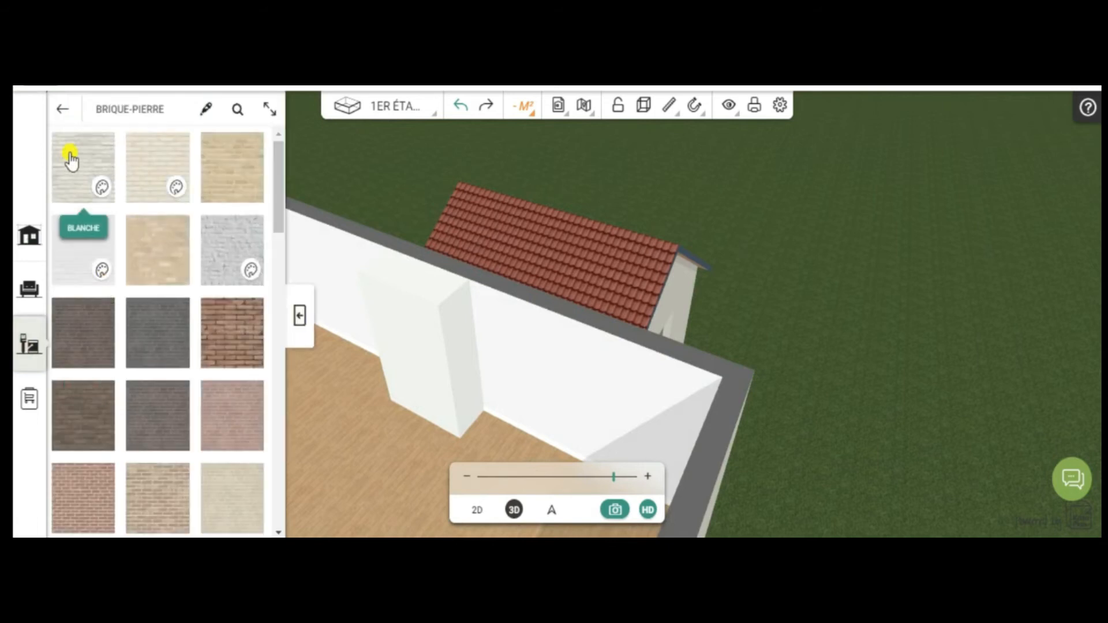
left_click(71, 161)
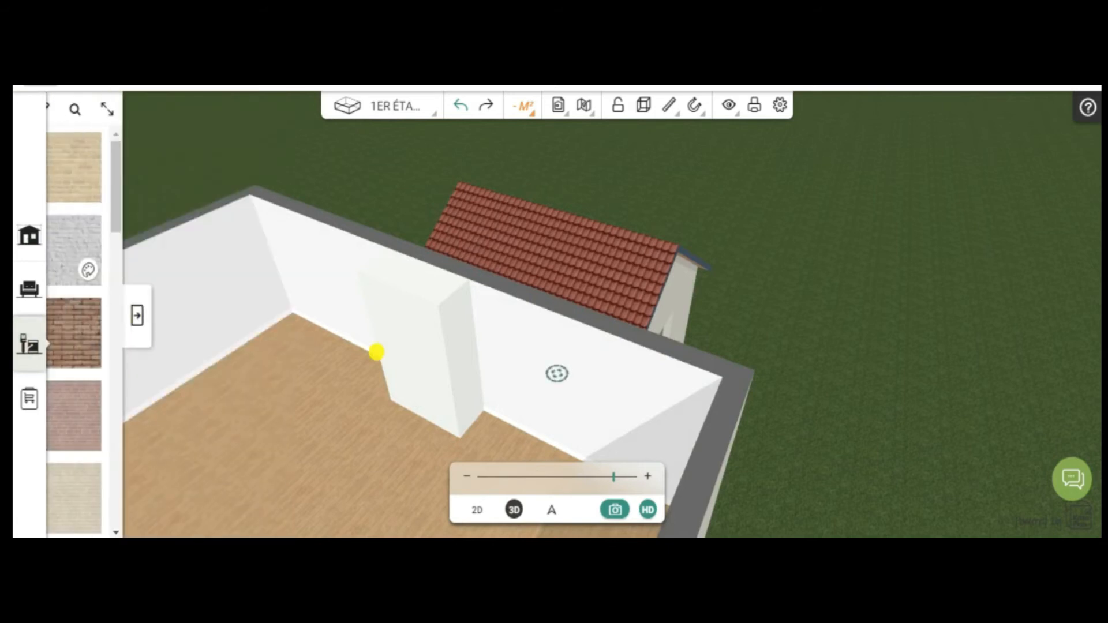
left_click(417, 337)
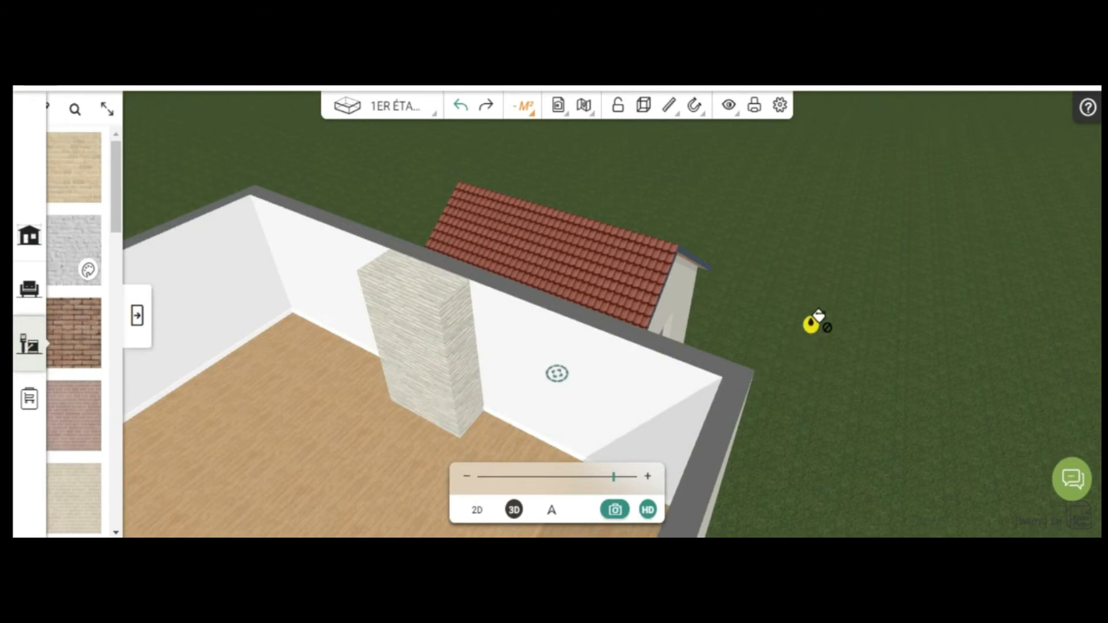
- Switch the active level from the first floor to the attic (Combles)
left_click_drag(883, 423, 650, 448)
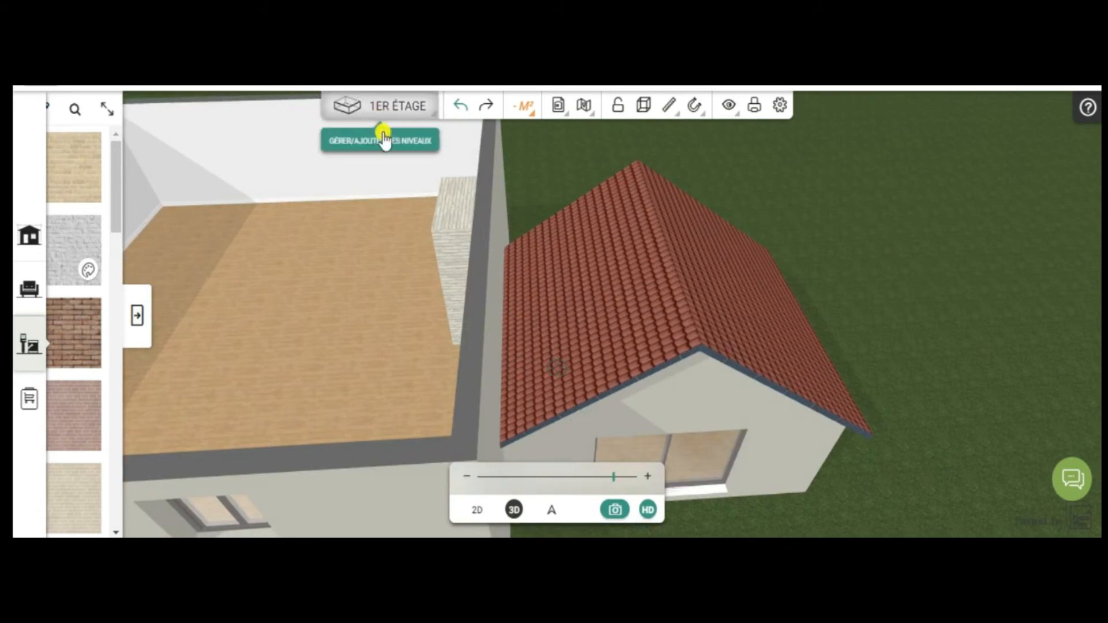
left_click(380, 122)
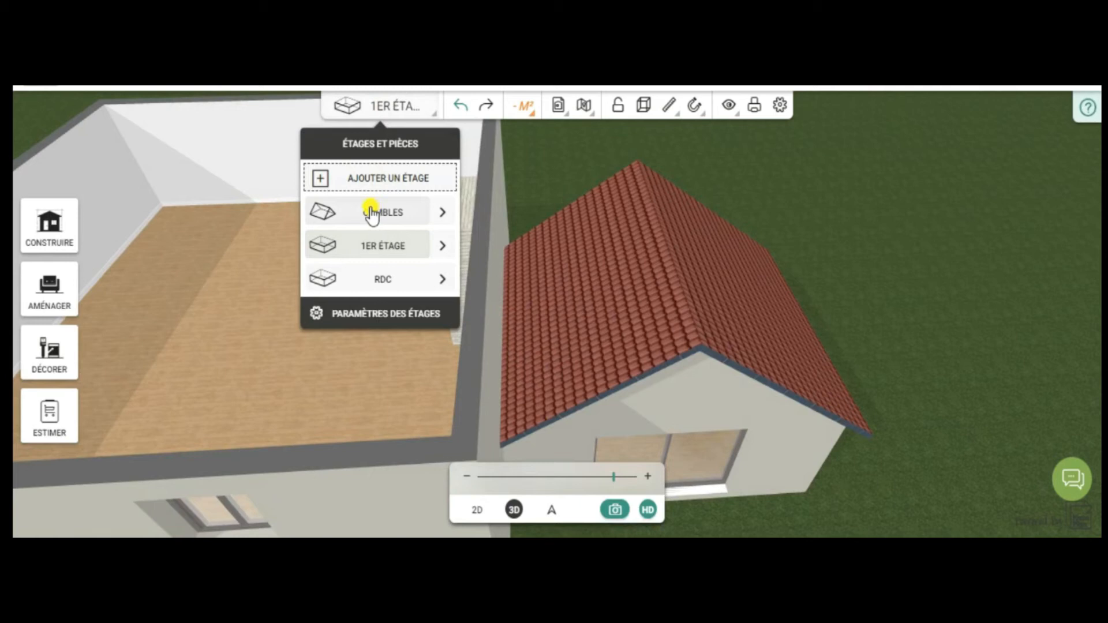
left_click(371, 217)
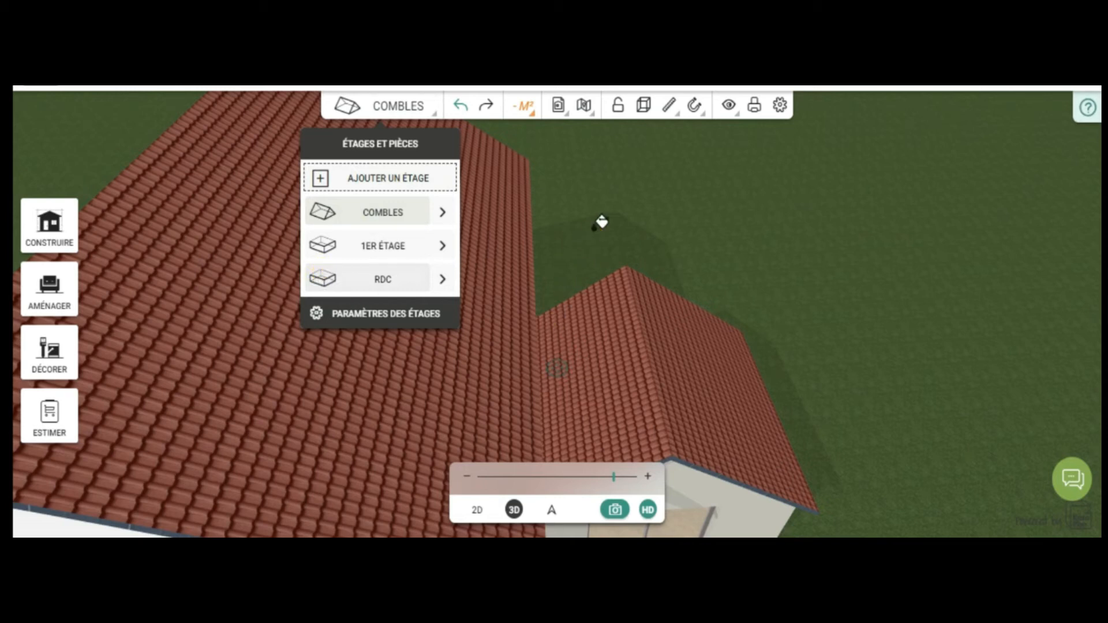
left_click(681, 334)
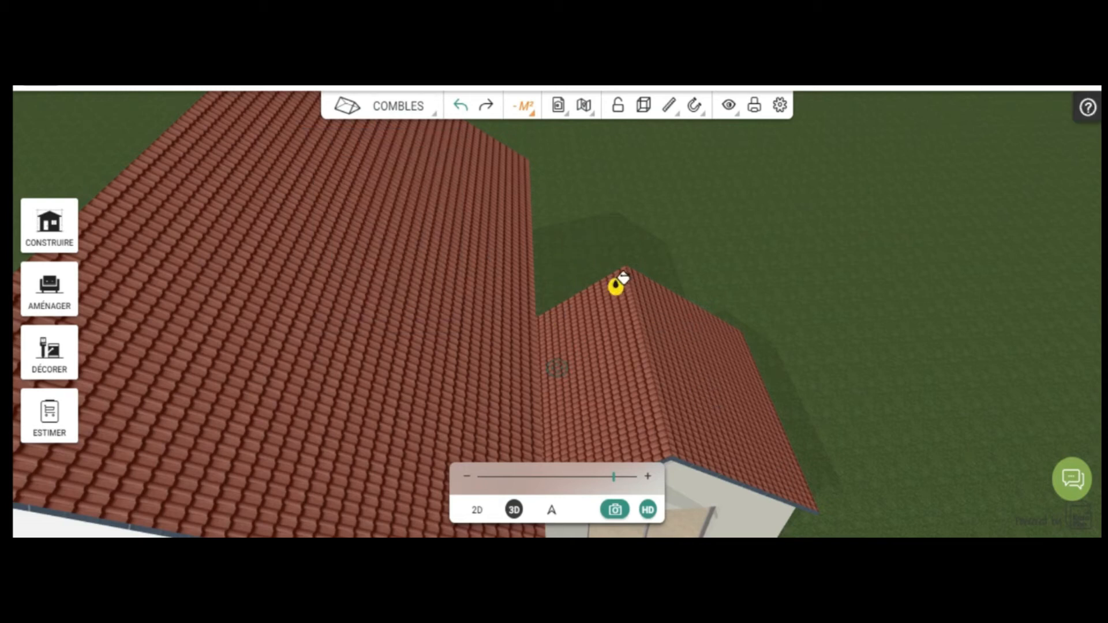
- Examine the roof and the attic interior in 3D, including the sloped ceiling, the roof window and the walls
scroll(576, 224, "down", 2)
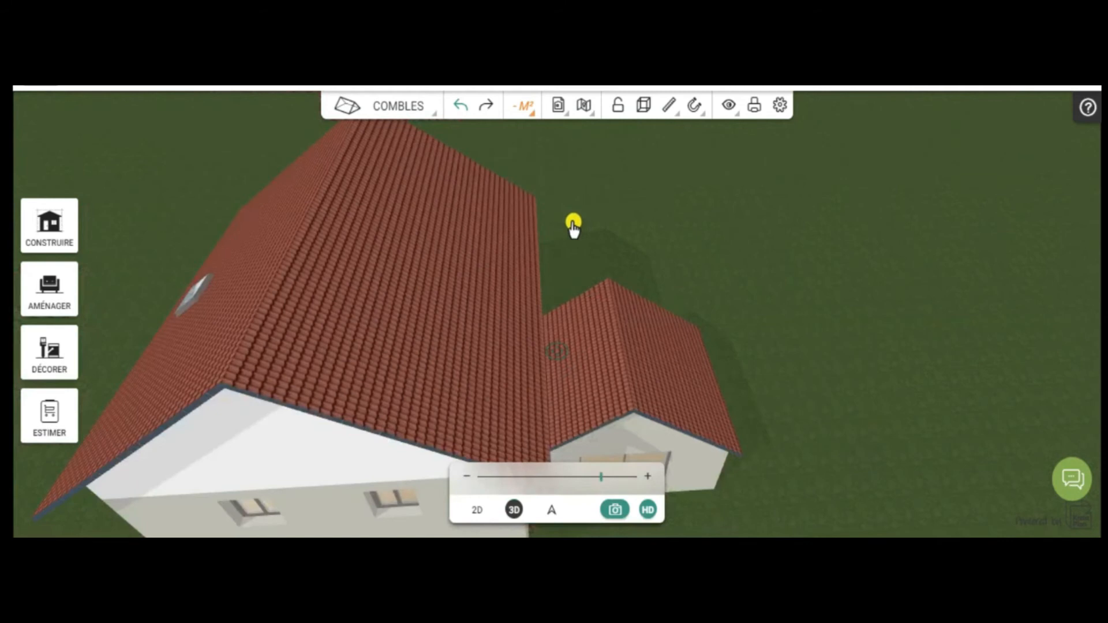
left_click_drag(559, 349, 558, 351)
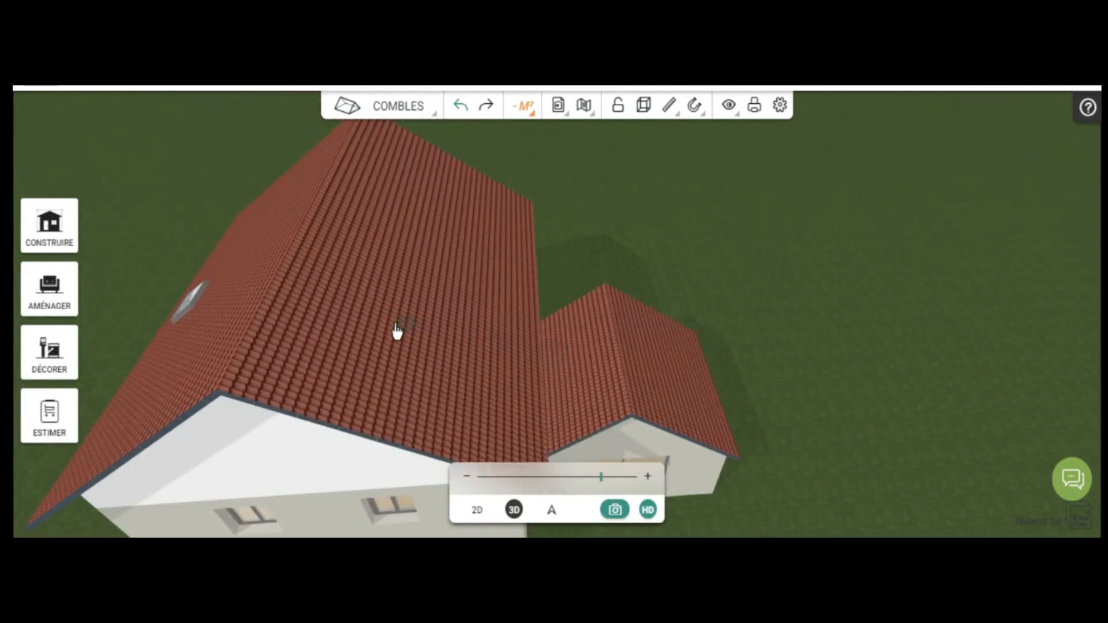
left_click_drag(390, 322, 396, 328)
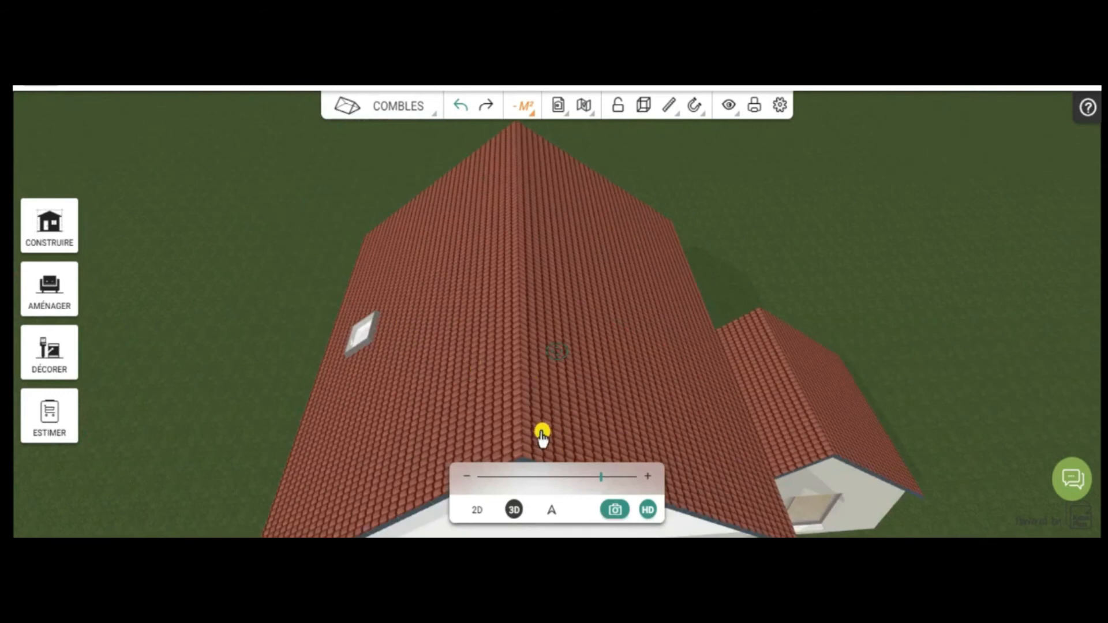
scroll(526, 404, "up", 2)
scroll(546, 381, "up", 3)
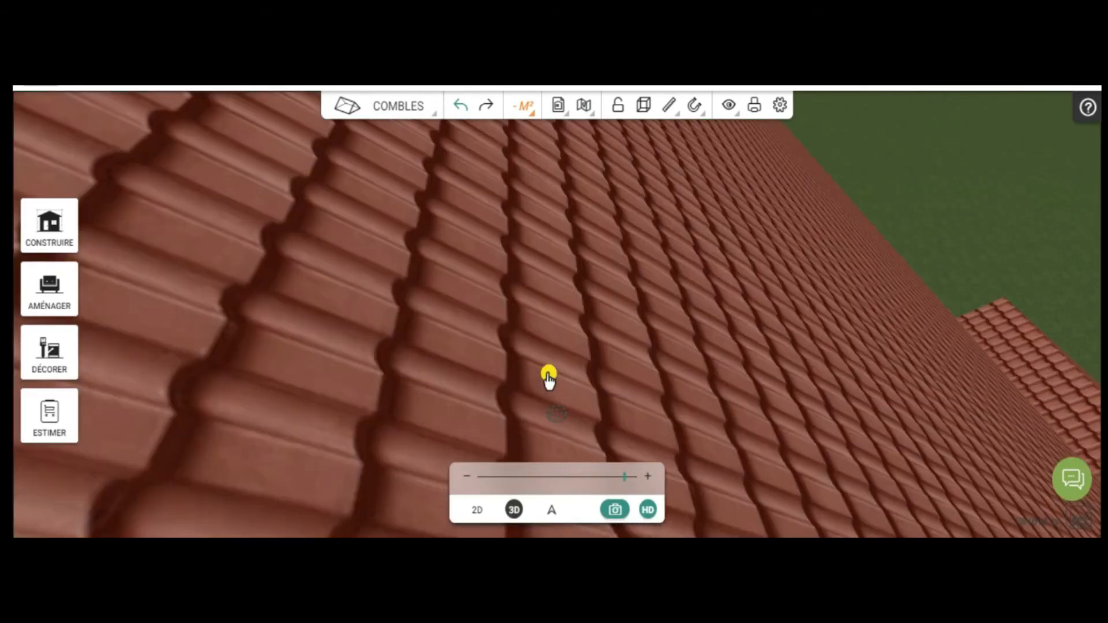
scroll(548, 378, "up", 2)
left_click_drag(490, 358, 413, 272)
left_click_drag(310, 339, 171, 270)
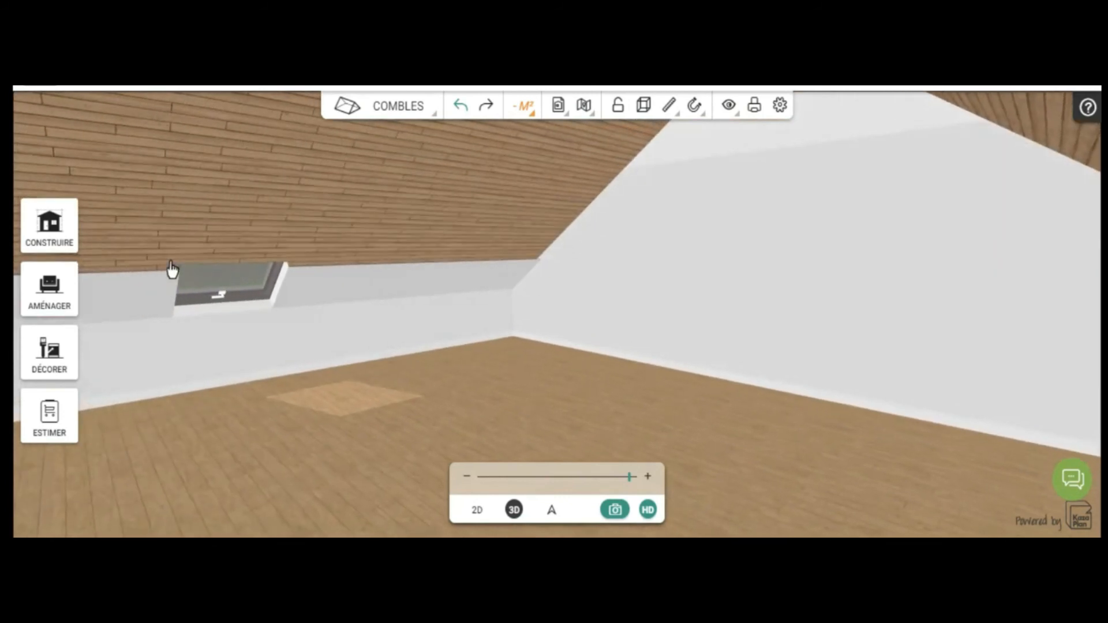
left_click_drag(187, 495, 192, 457)
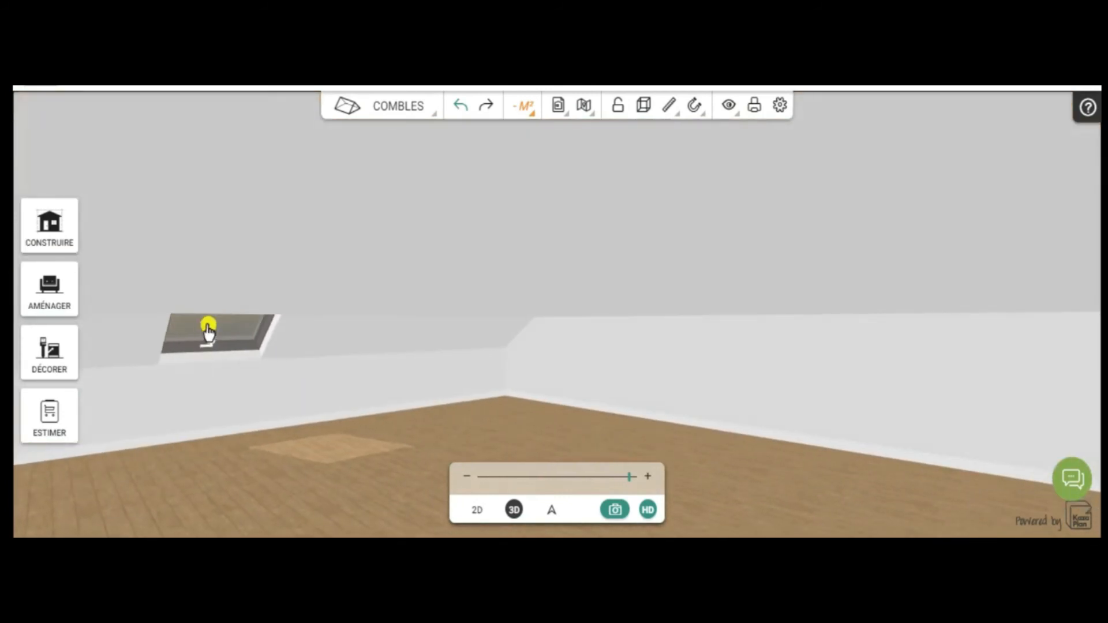
left_click_drag(254, 421, 286, 453)
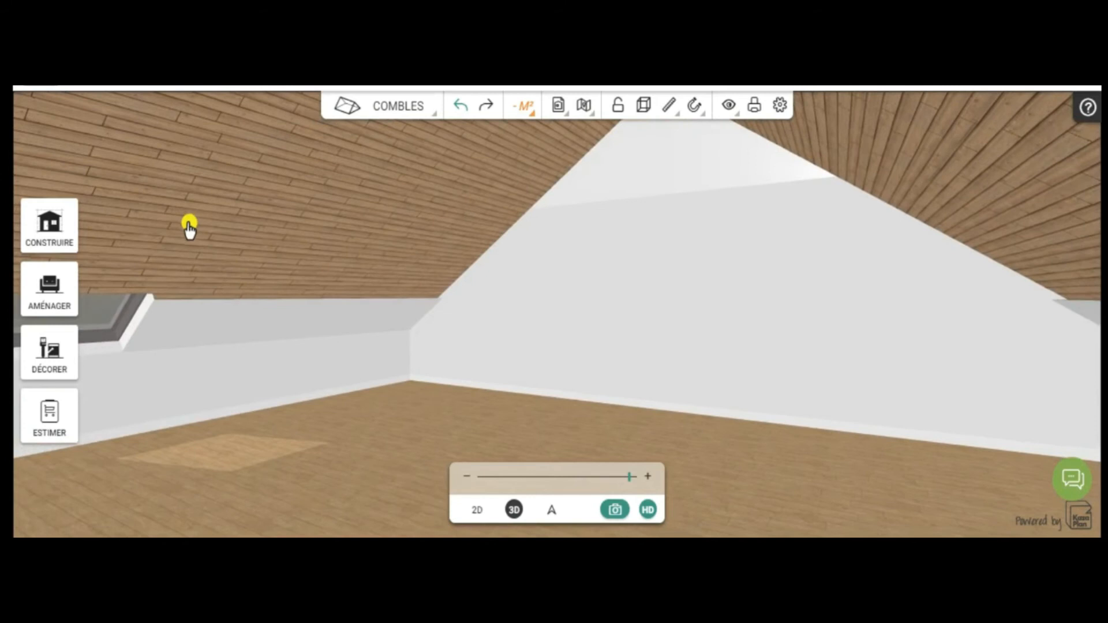
left_click_drag(711, 442, 227, 448)
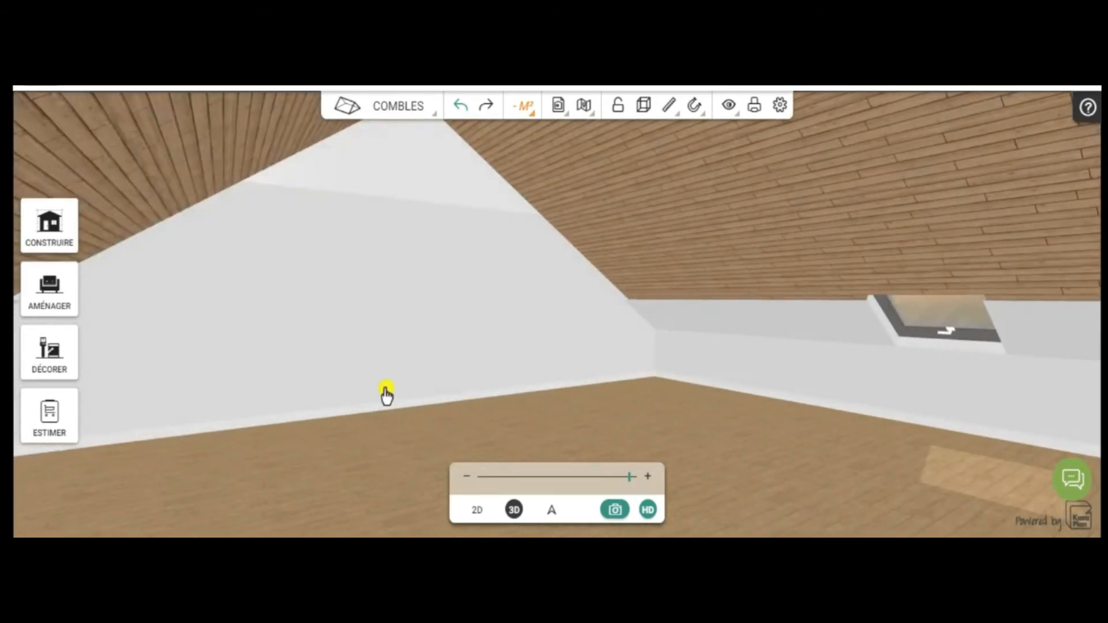
left_click_drag(467, 440, 161, 309)
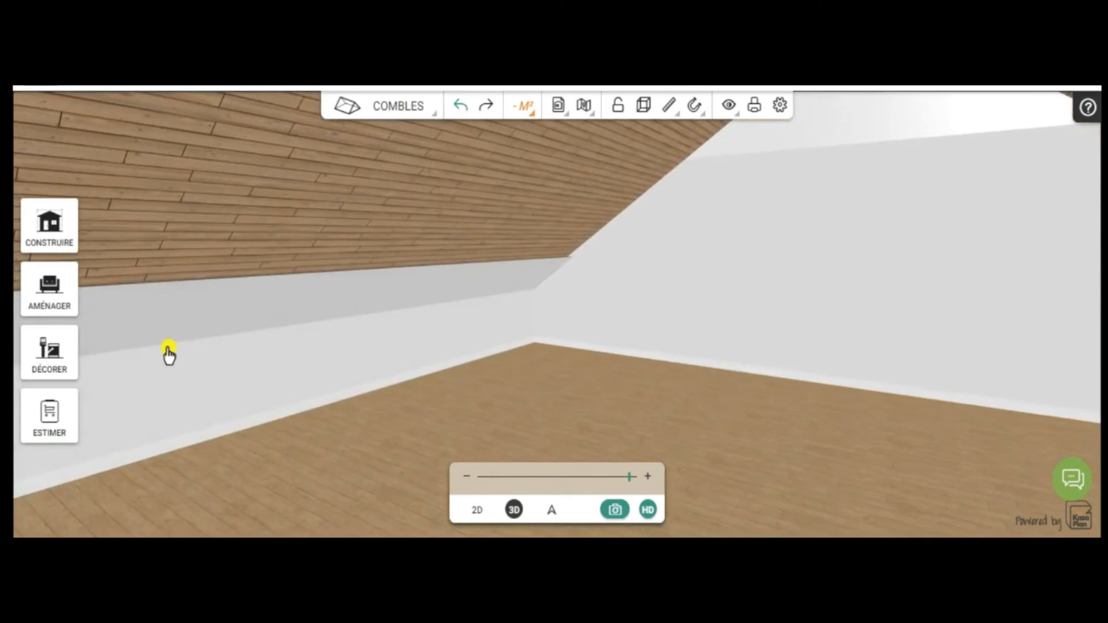
left_click_drag(536, 404, 302, 428)
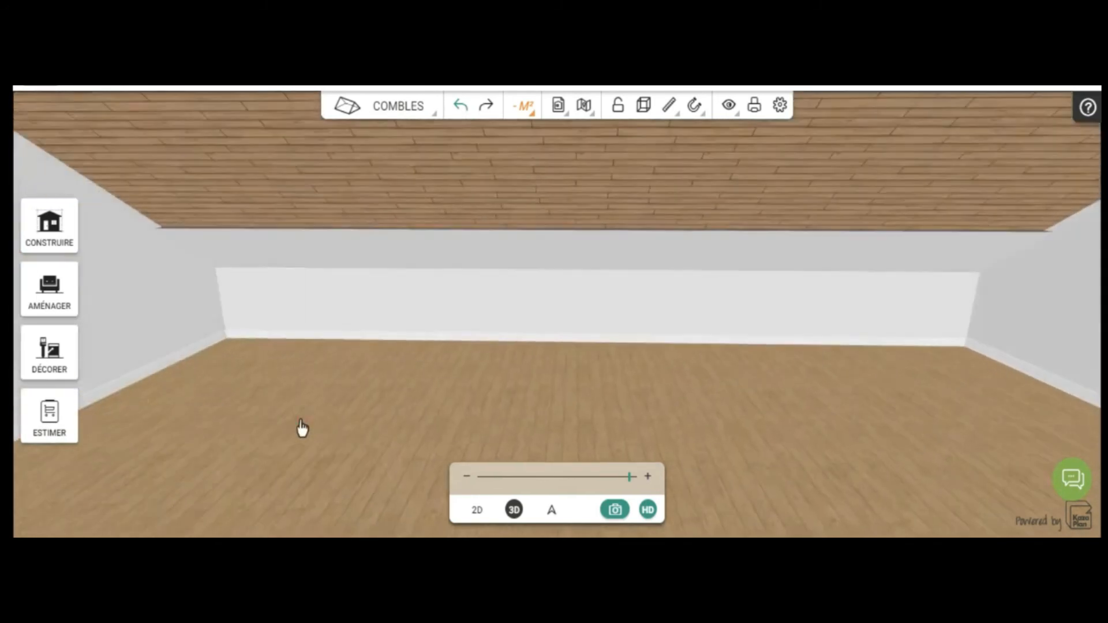
- Show the attic level as a 2D plan with the whole room in view
left_click(478, 511)
scroll(271, 397, "down", 3)
scroll(277, 391, "down", 5)
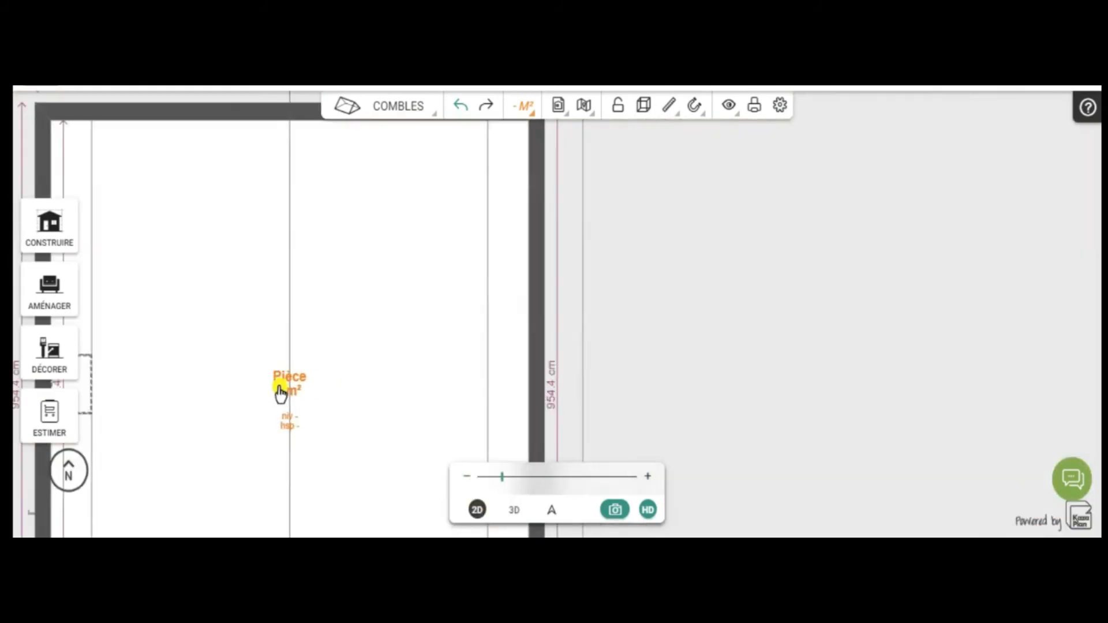
left_click_drag(748, 280, 729, 296)
left_click(364, 448)
left_click(569, 322)
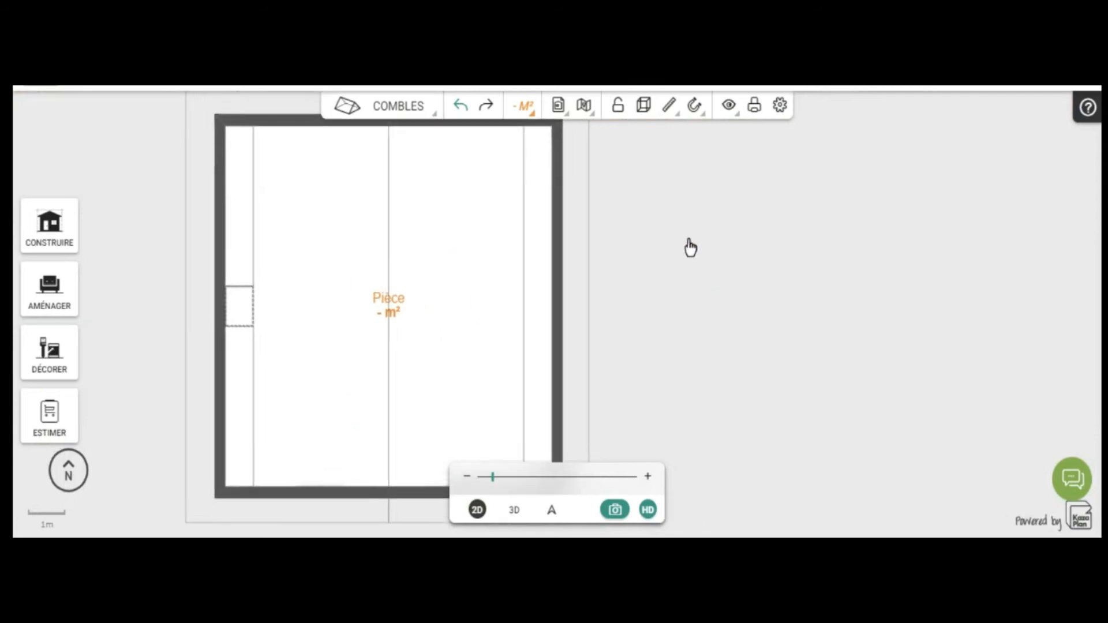
- Insert a cube from the parametric shapes (Formes paramétrables) into the attic room, near the middle of the right-hand wall
left_click(48, 299)
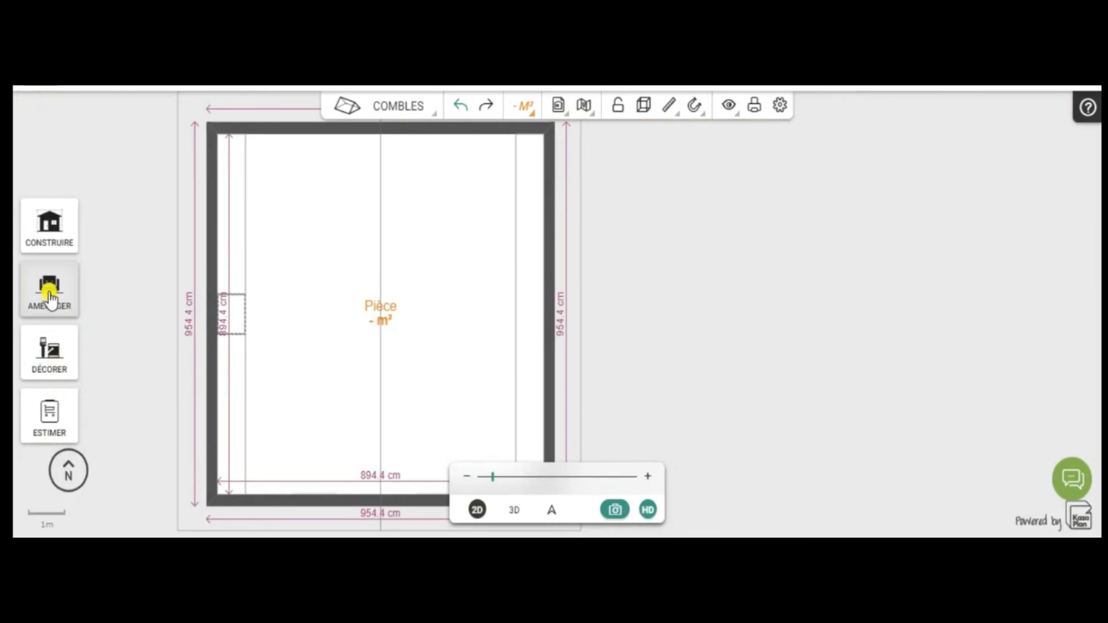
left_click(51, 299)
left_click_drag(198, 410, 200, 513)
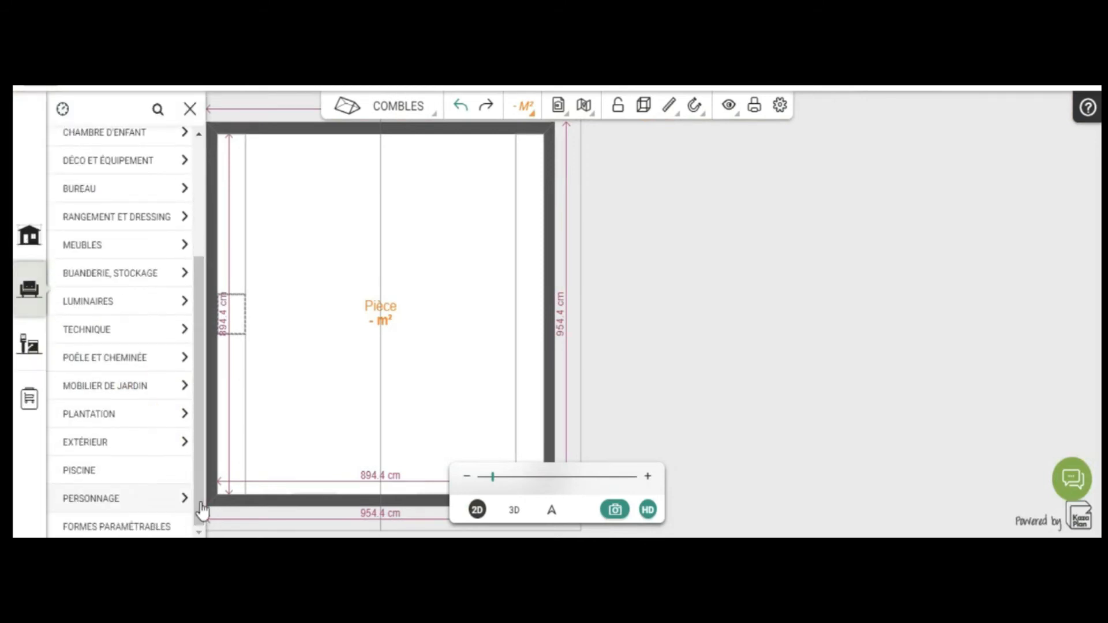
left_click(134, 527)
left_click_drag(456, 267, 501, 321)
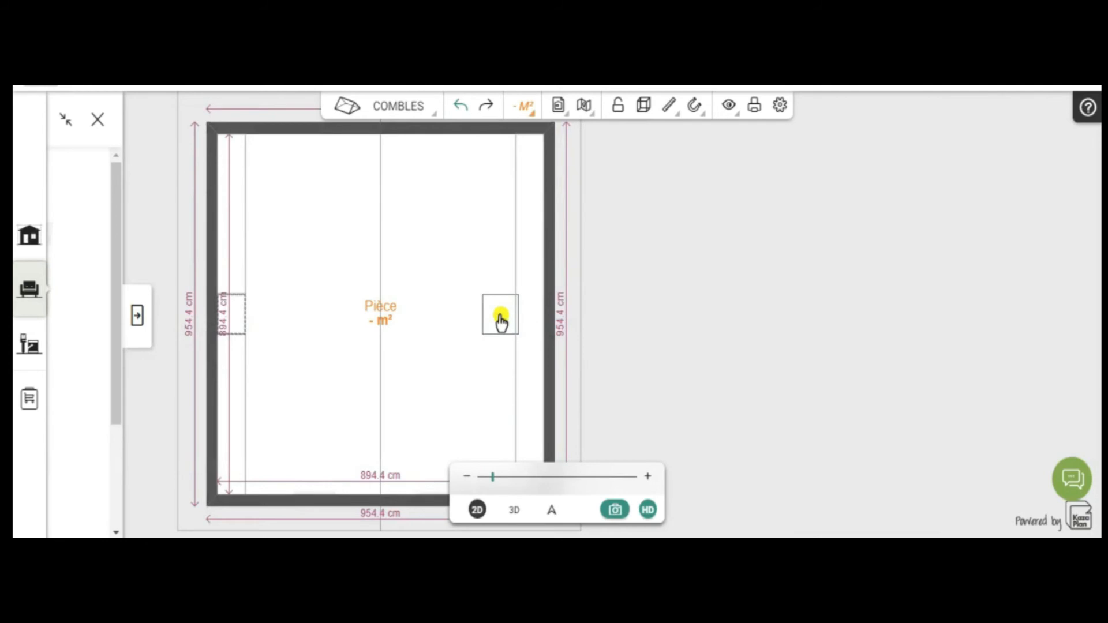
left_click(501, 321)
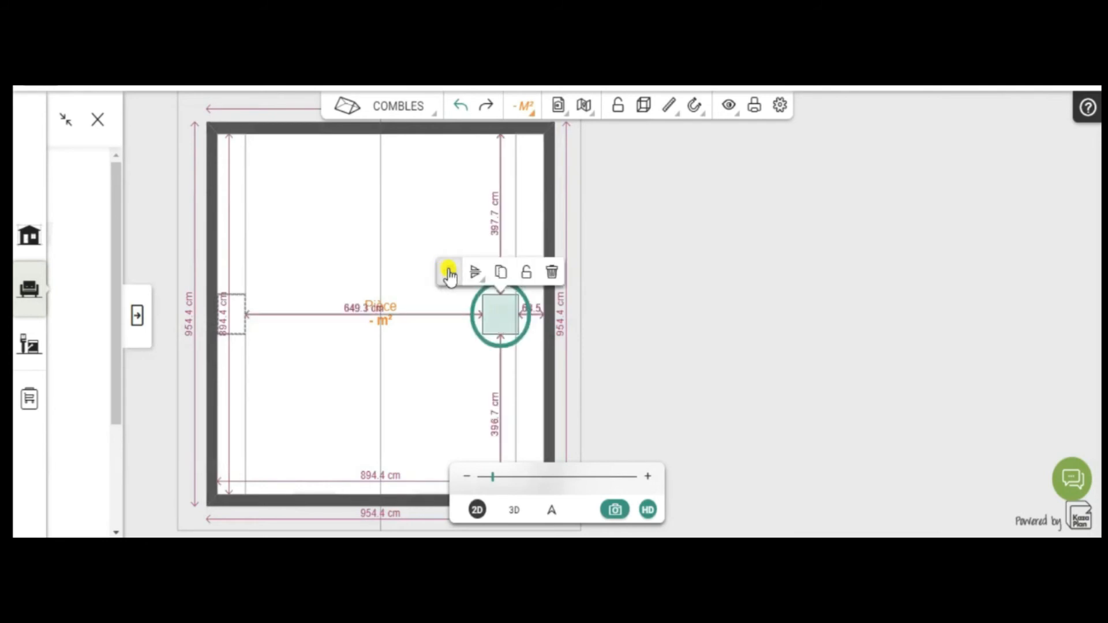
- Set the attic cube's height to 210 cm, depth to 67.7 cm and width to 150.8 cm
left_click(137, 316)
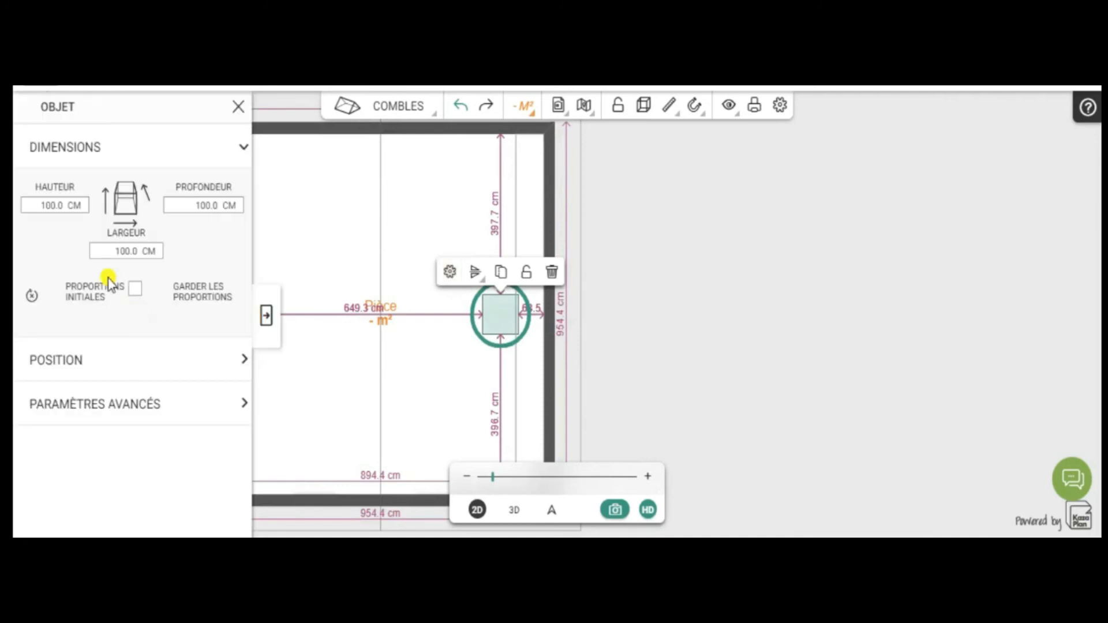
left_click_drag(66, 206, 15, 206)
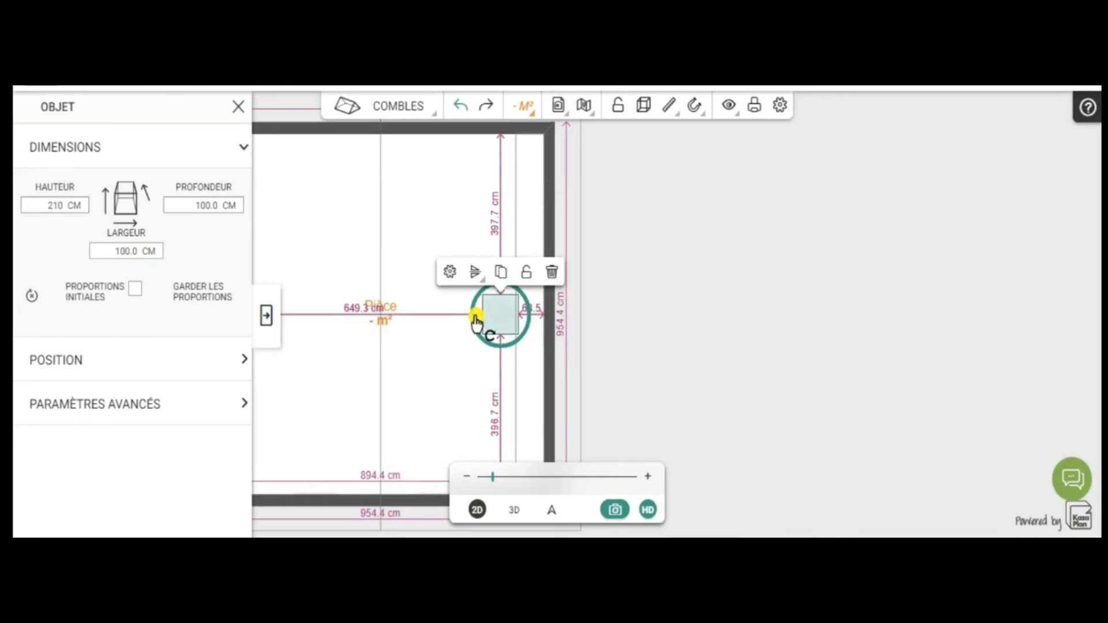
left_click(190, 204)
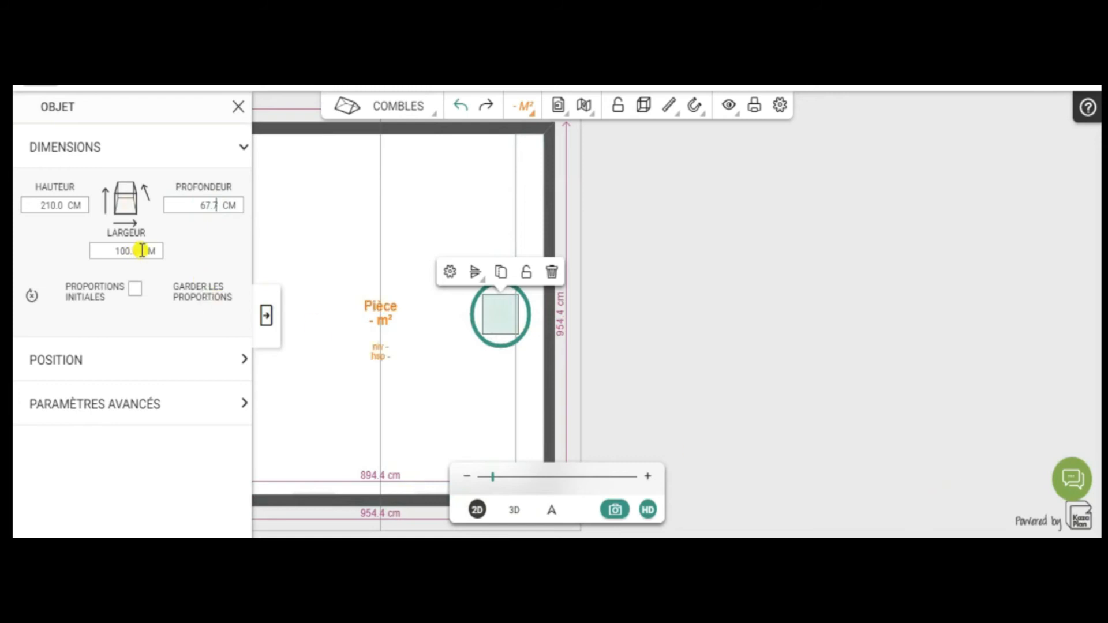
left_click(97, 250)
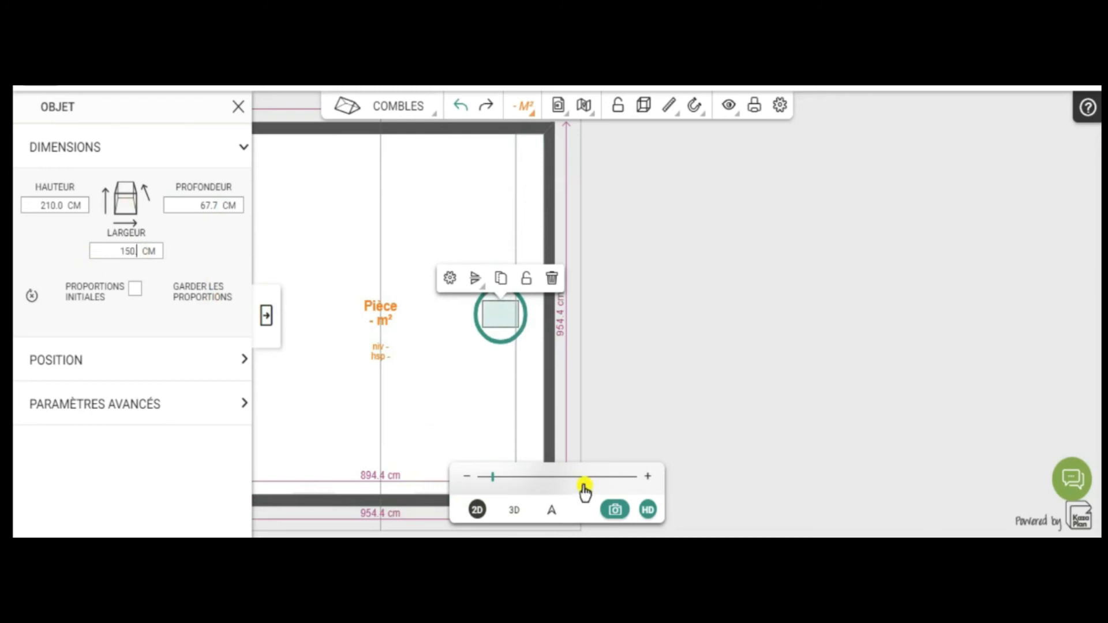
left_click(185, 329)
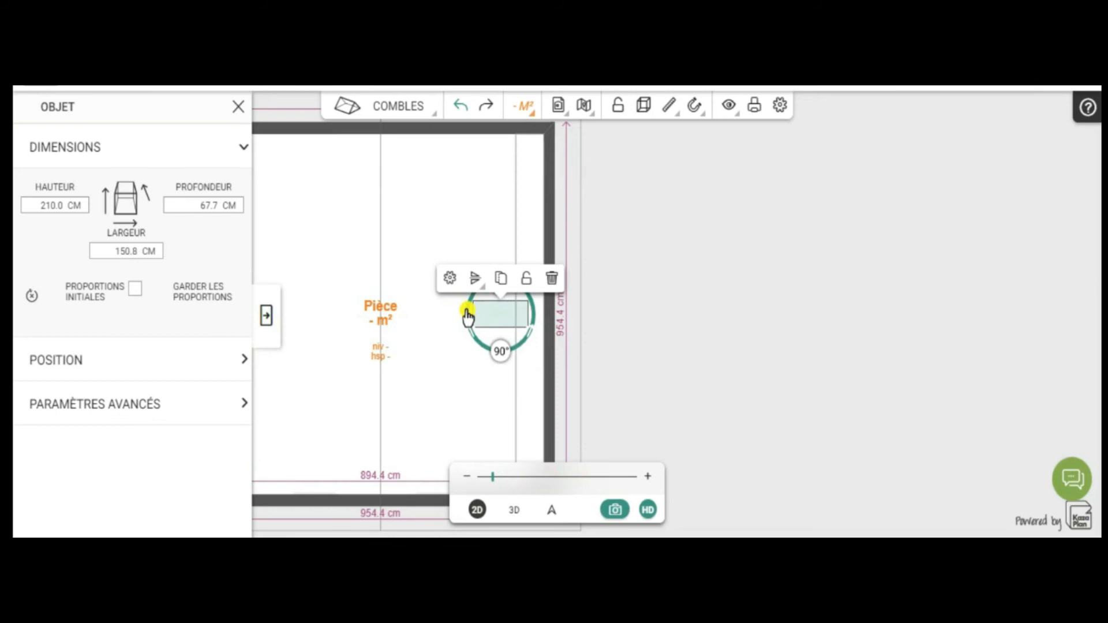
left_click(487, 355)
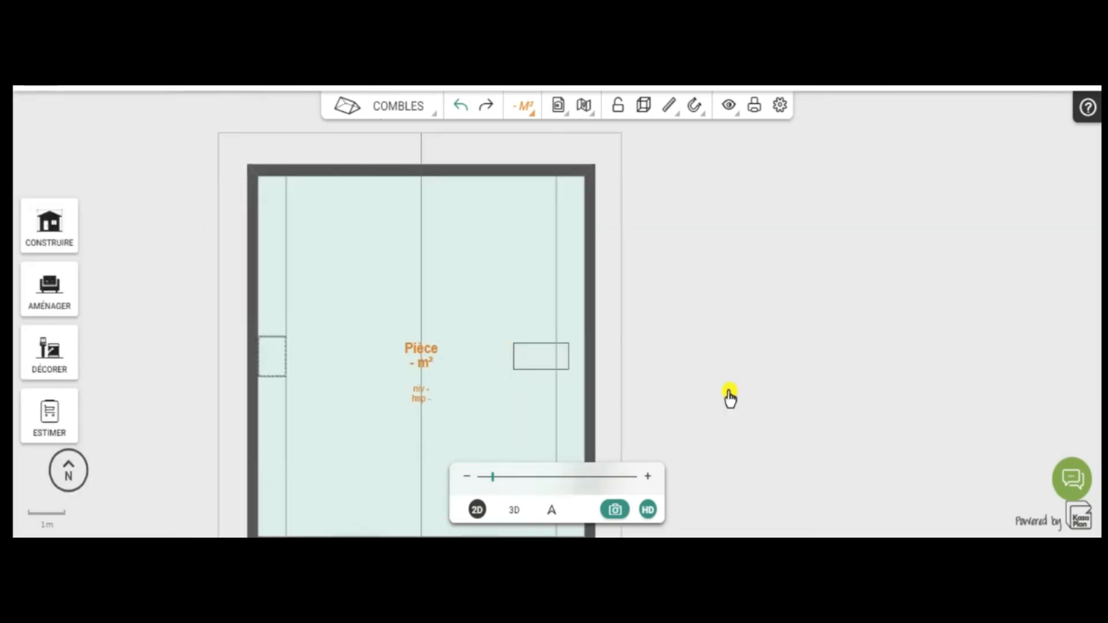
- Place the attic cube against the middle of the right-hand wall, turned so its long side runs along the wall
left_click(767, 265)
left_click_drag(684, 371, 707, 313)
left_click(579, 314)
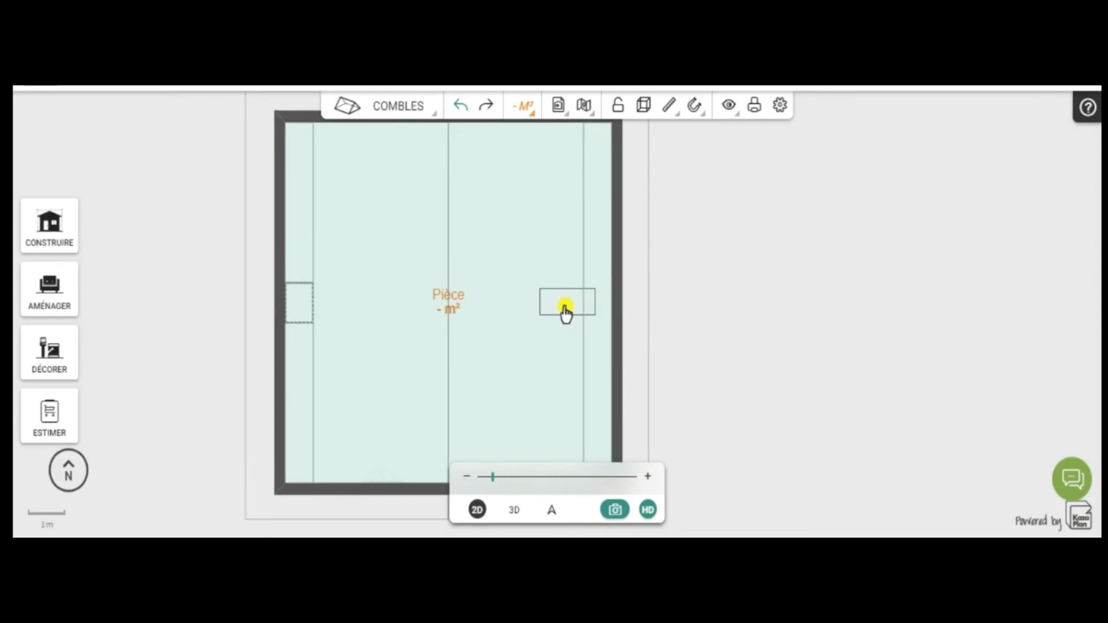
left_click(554, 309)
left_click(550, 308)
left_click(763, 315)
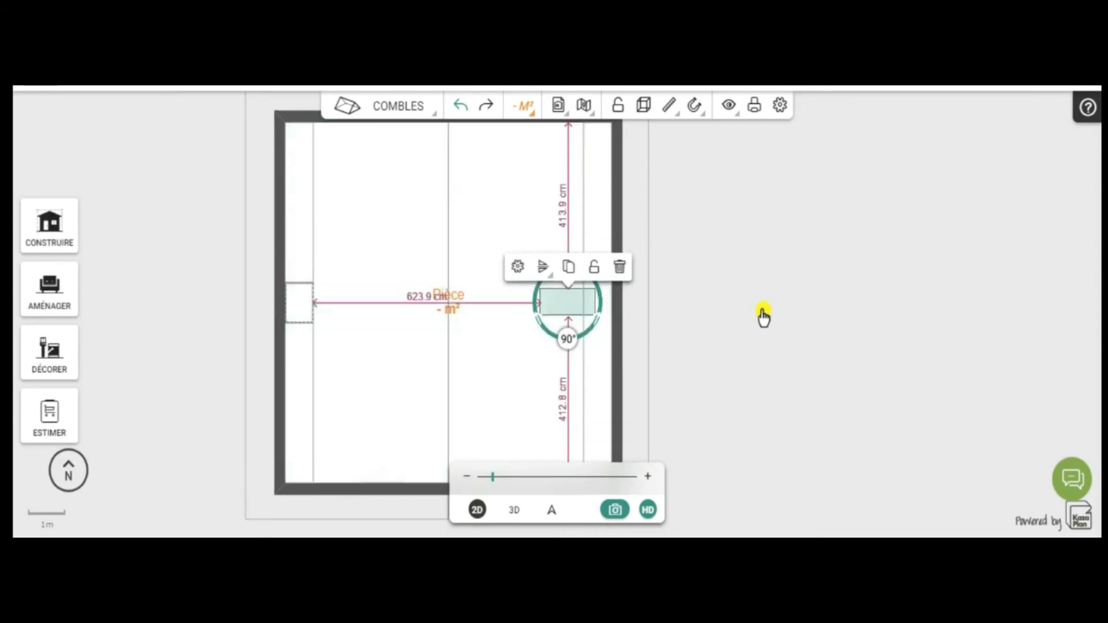
left_click(551, 318)
left_click_drag(534, 313, 601, 312)
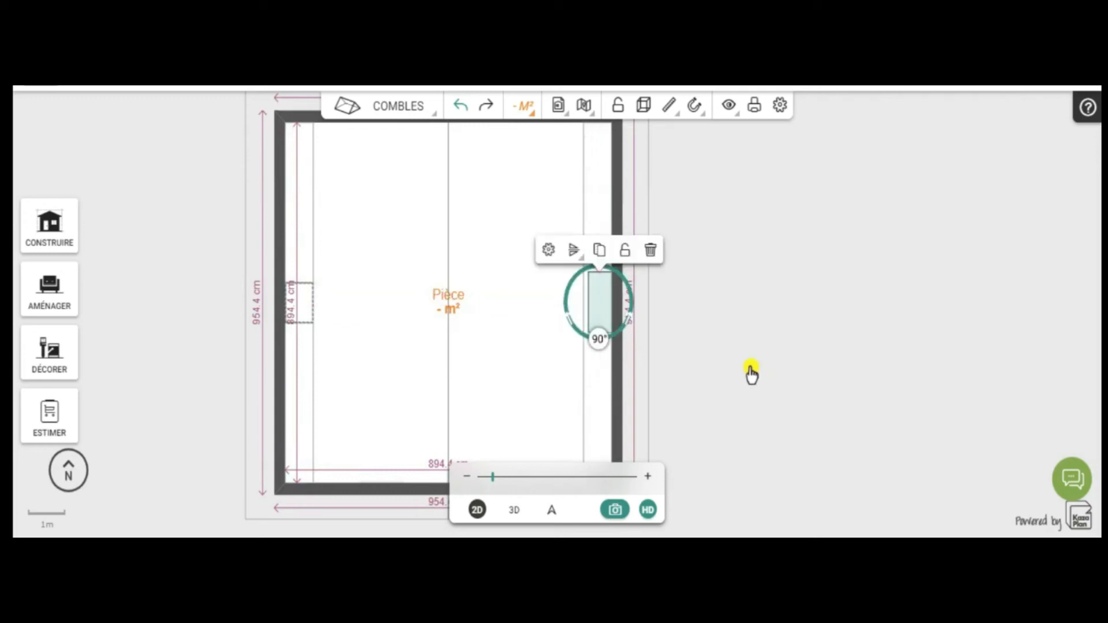
- Examine in 3D, from several sides, how the attic cube emerges through the roof as a chimney, and return to the 2D plan
left_click(608, 311)
left_click(514, 509)
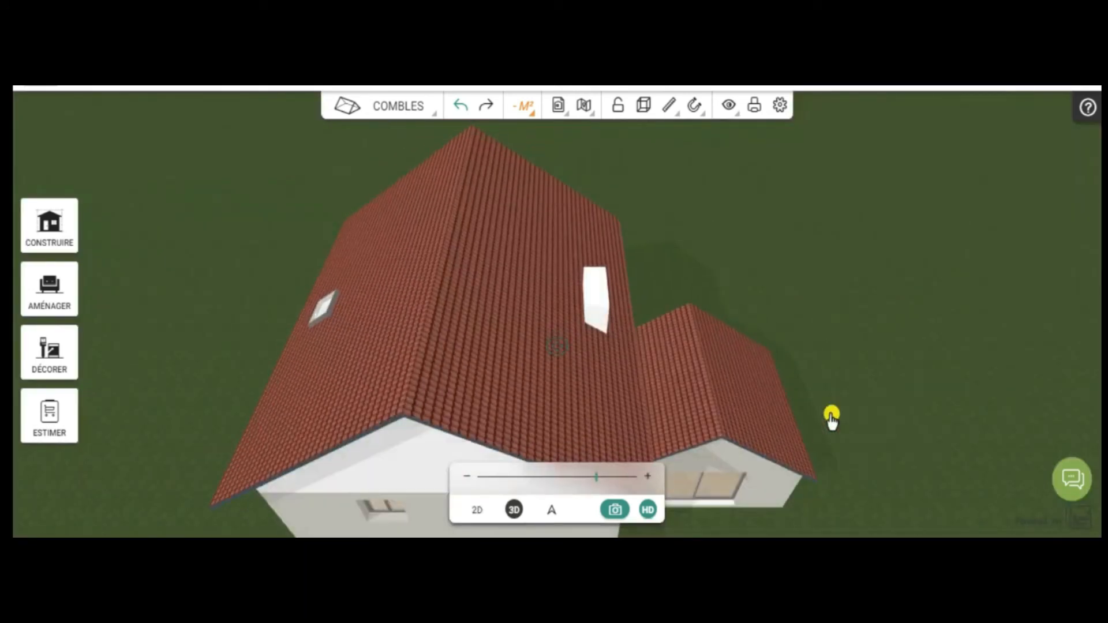
left_click_drag(848, 421, 803, 327)
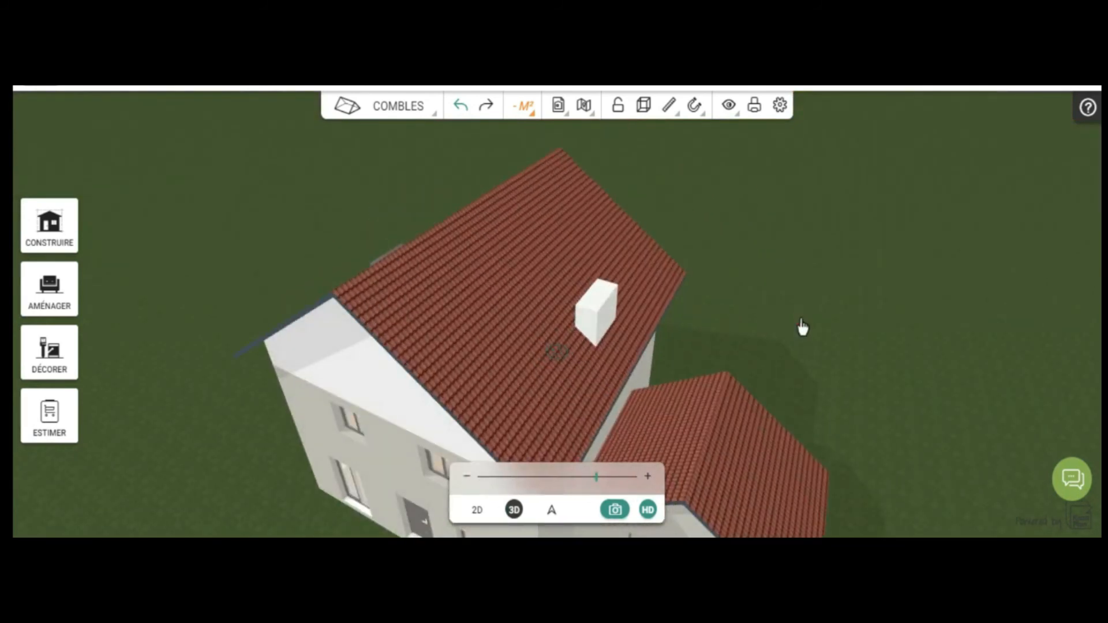
left_click_drag(231, 315, 408, 289)
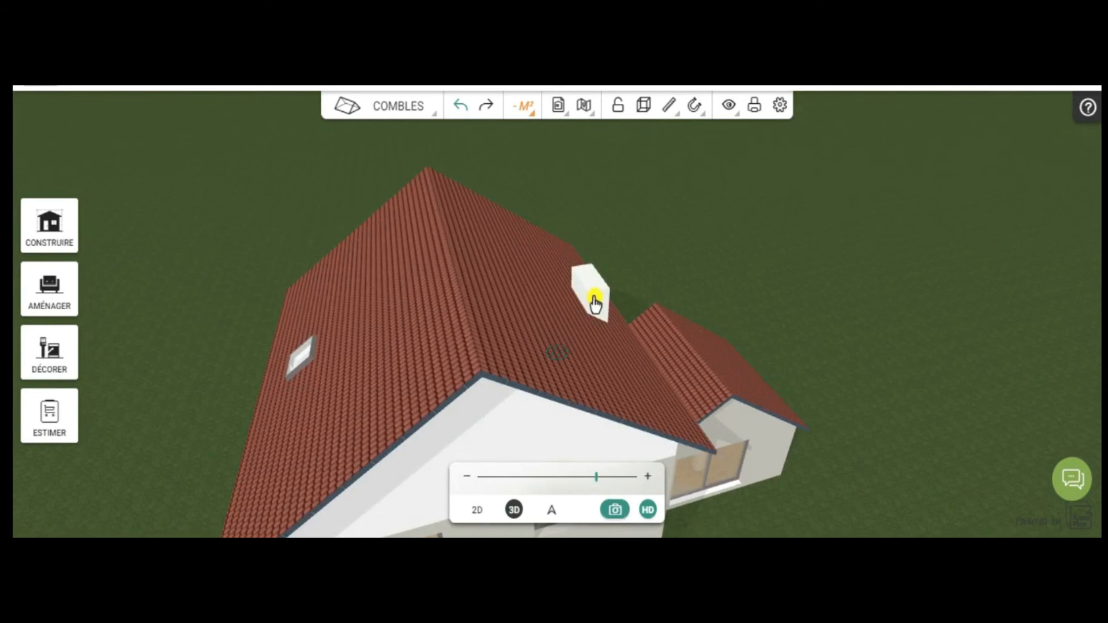
left_click_drag(804, 286, 462, 383)
left_click(476, 510)
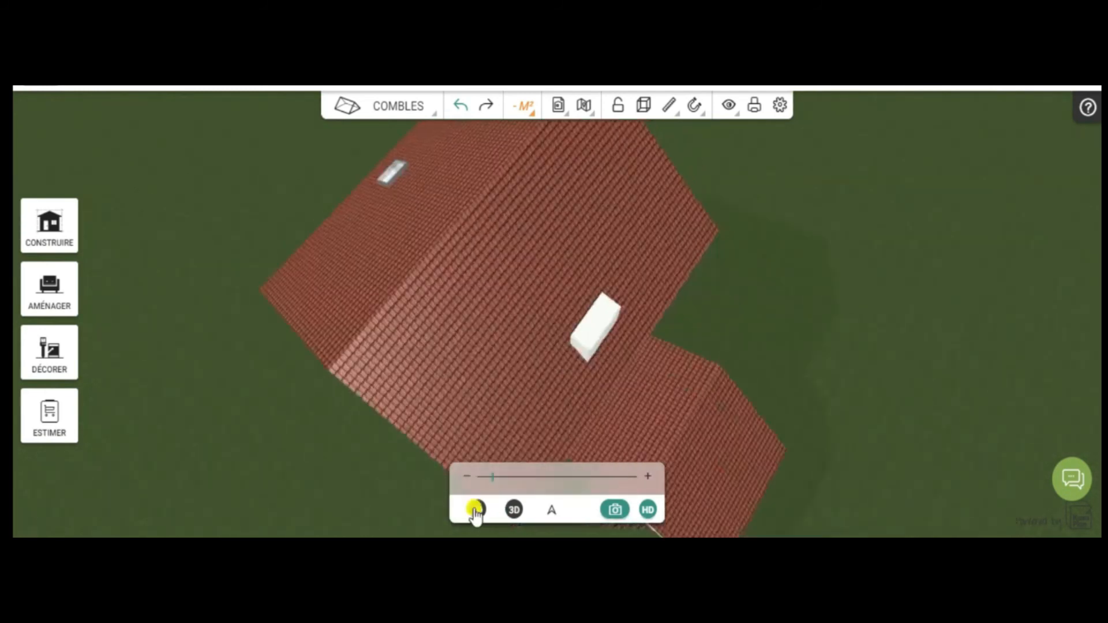
- Review the attic cube's dimensions in the 2D plan and return to the 3D view of the roof
left_click(608, 305)
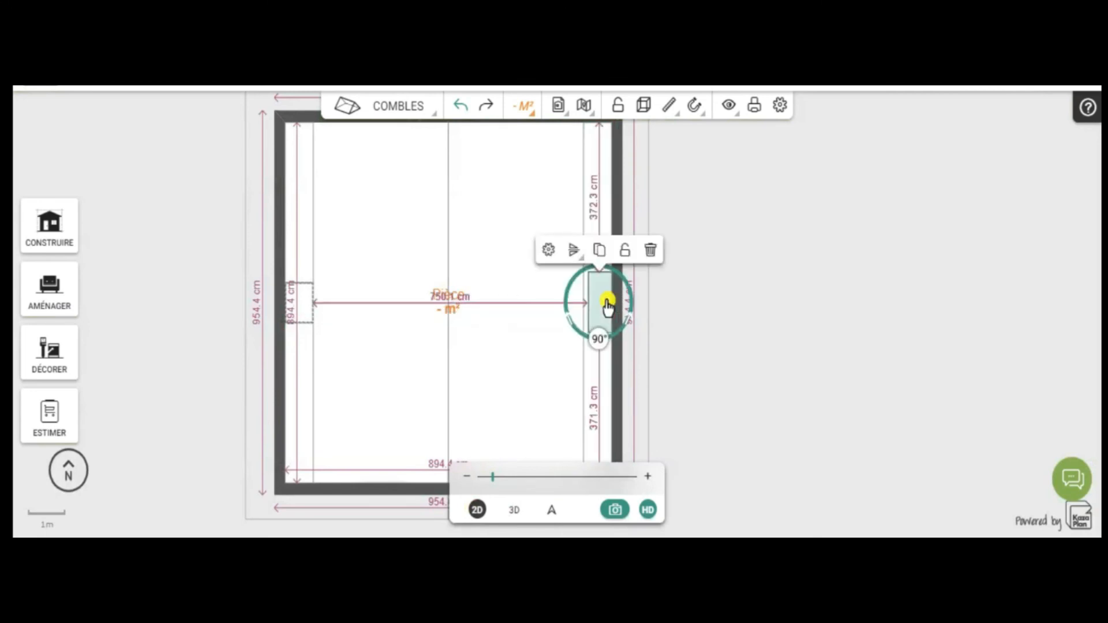
left_click(548, 251)
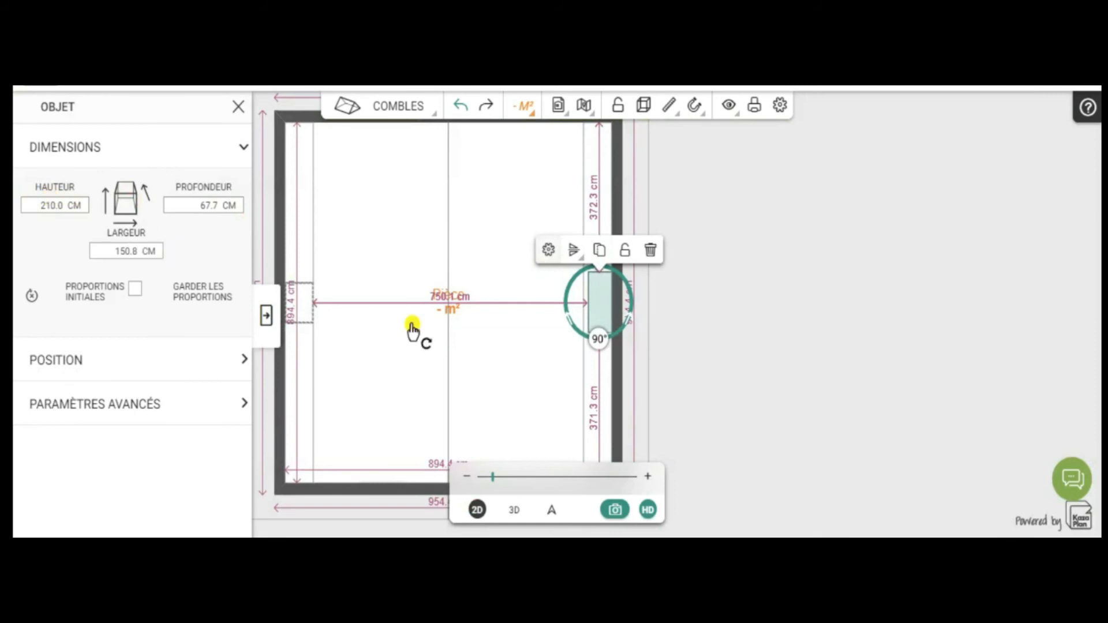
left_click(512, 512)
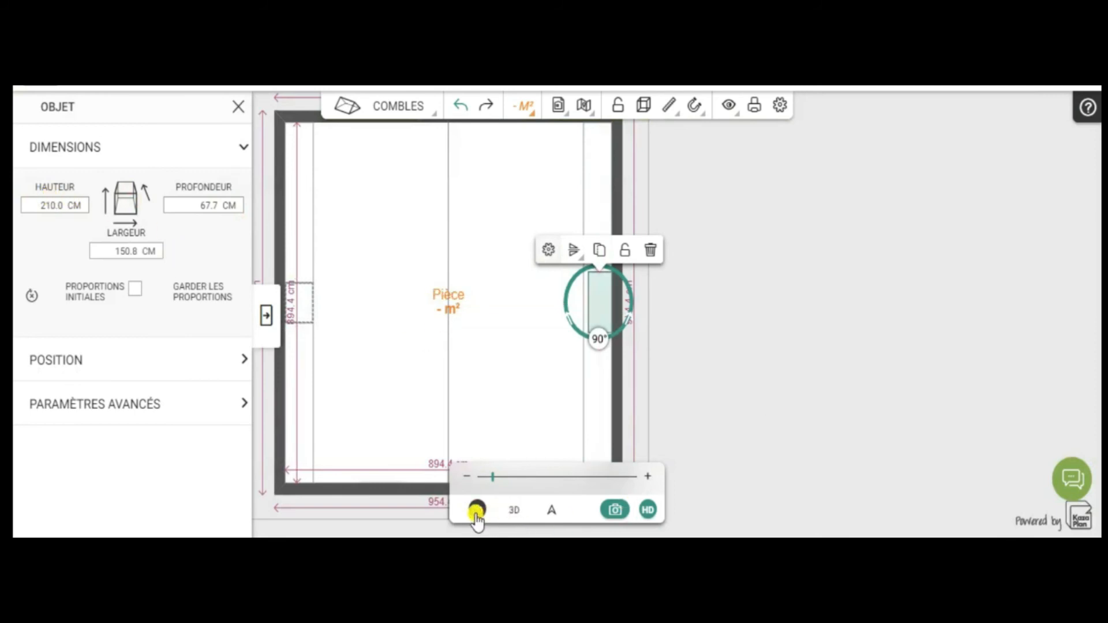
left_click(513, 510)
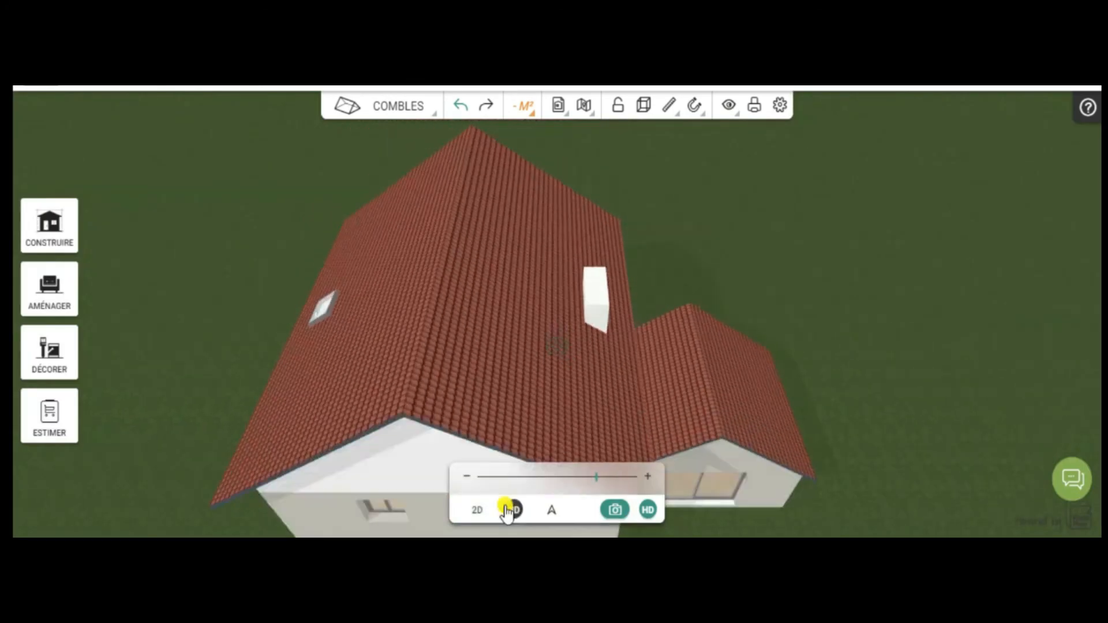
- Open the Brique-Pierre collection of decorating materials and browse to the plain brick textures
left_click(48, 367)
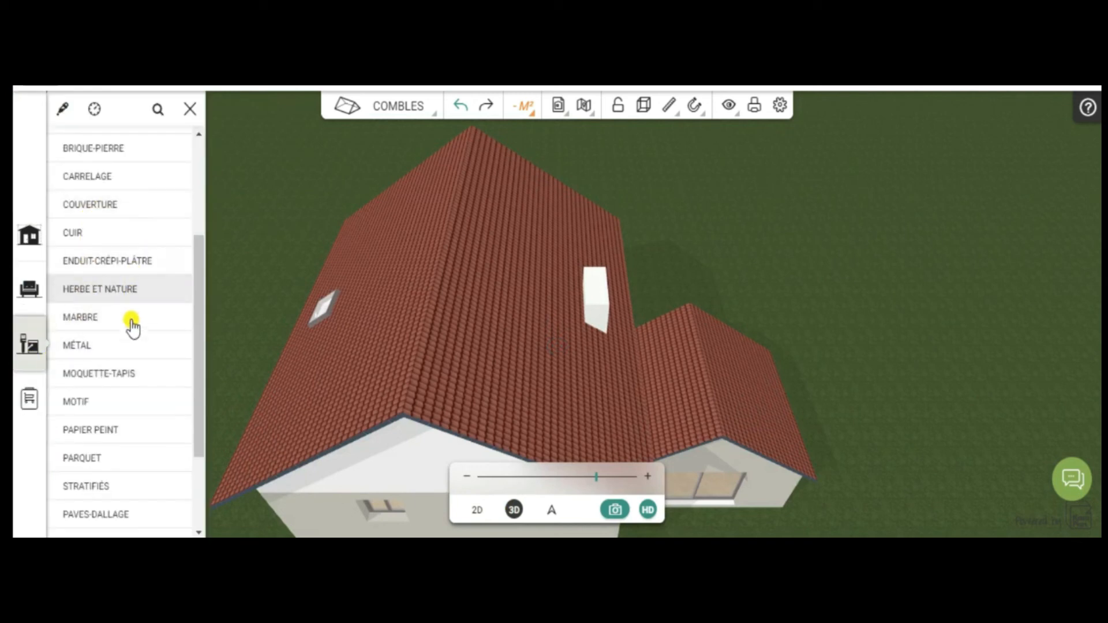
scroll(113, 252, "down", 2)
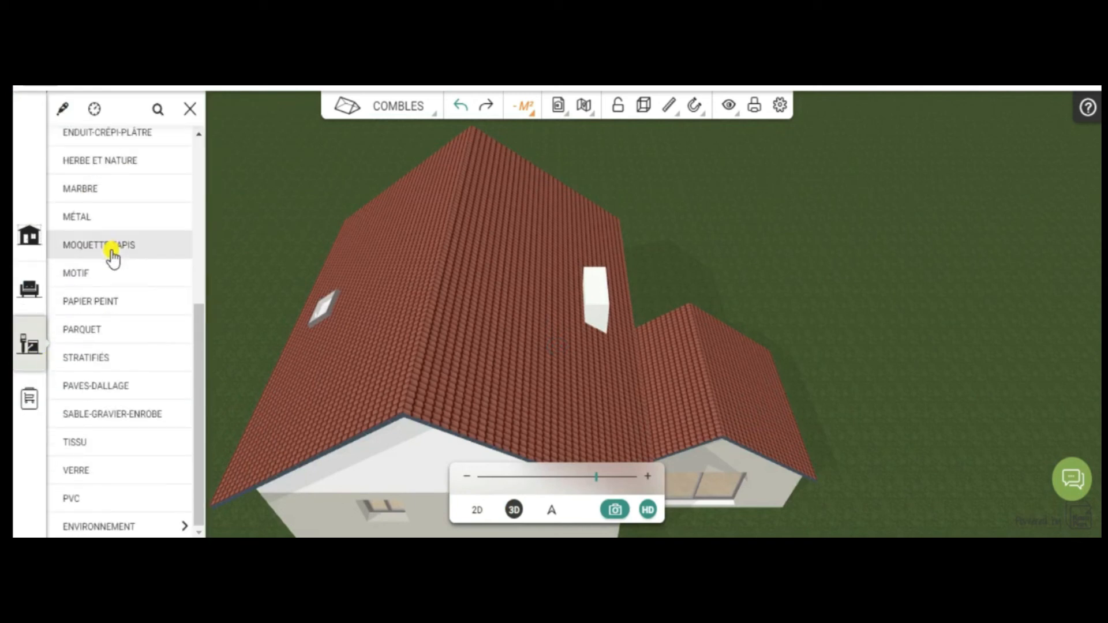
scroll(124, 334, "up", 3)
scroll(126, 331, "up", 1)
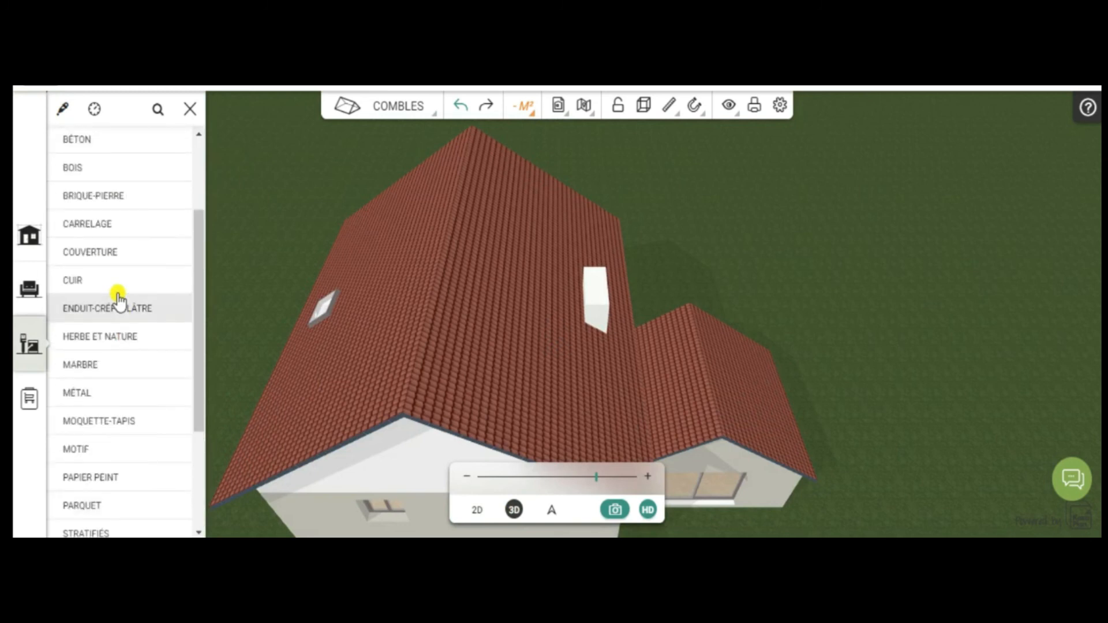
left_click(117, 197)
left_click_drag(278, 206, 279, 261)
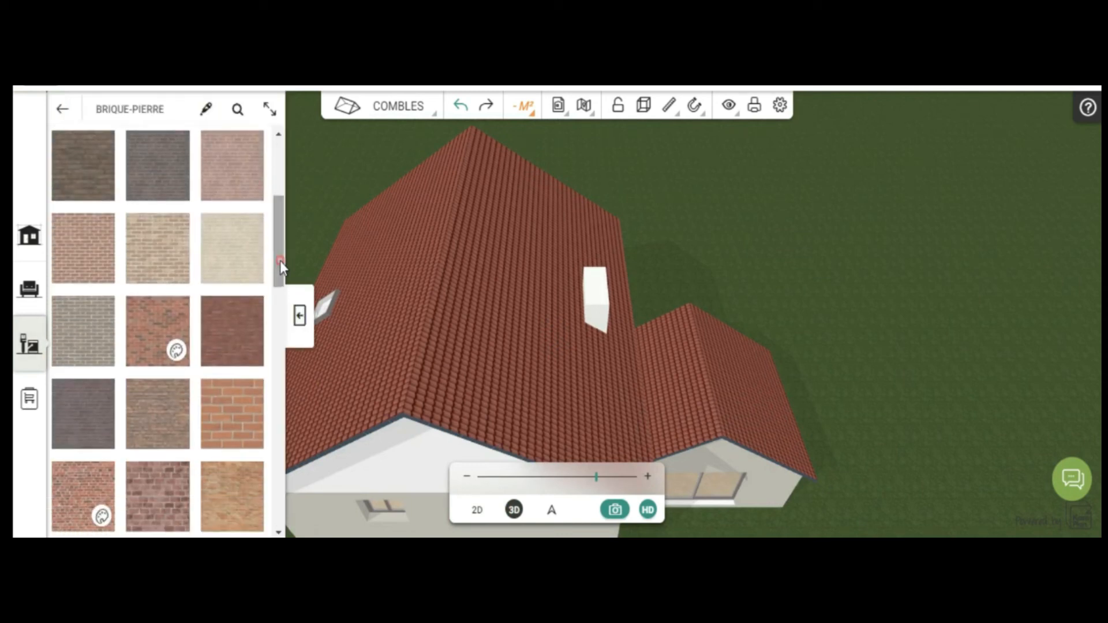
- Try the dark red brick texture on the chimney above the roof
left_click(228, 341)
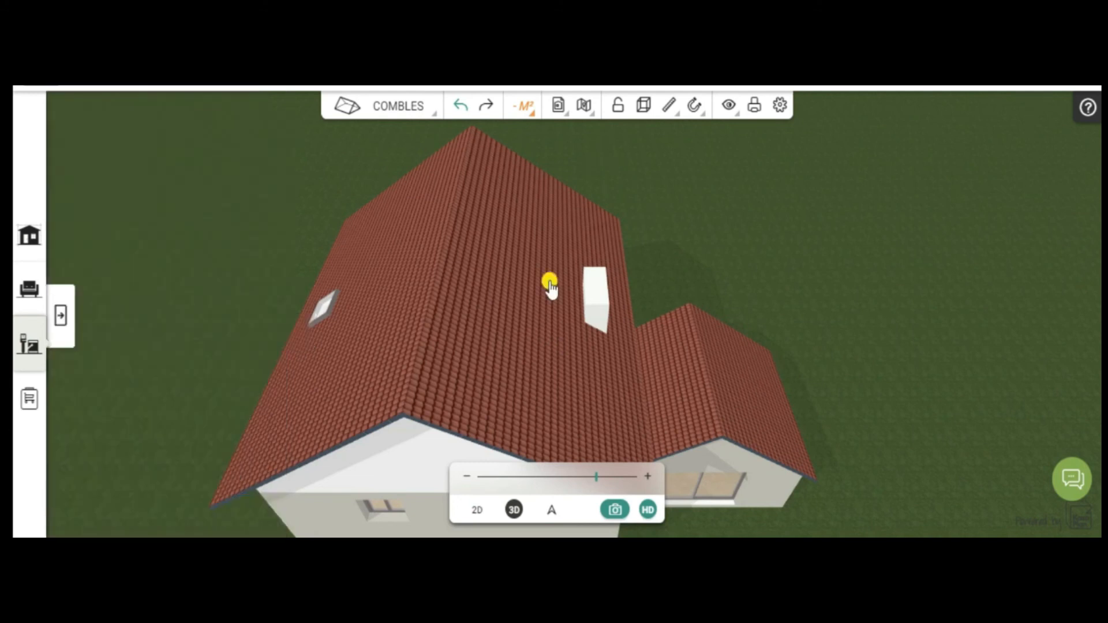
left_click(601, 277)
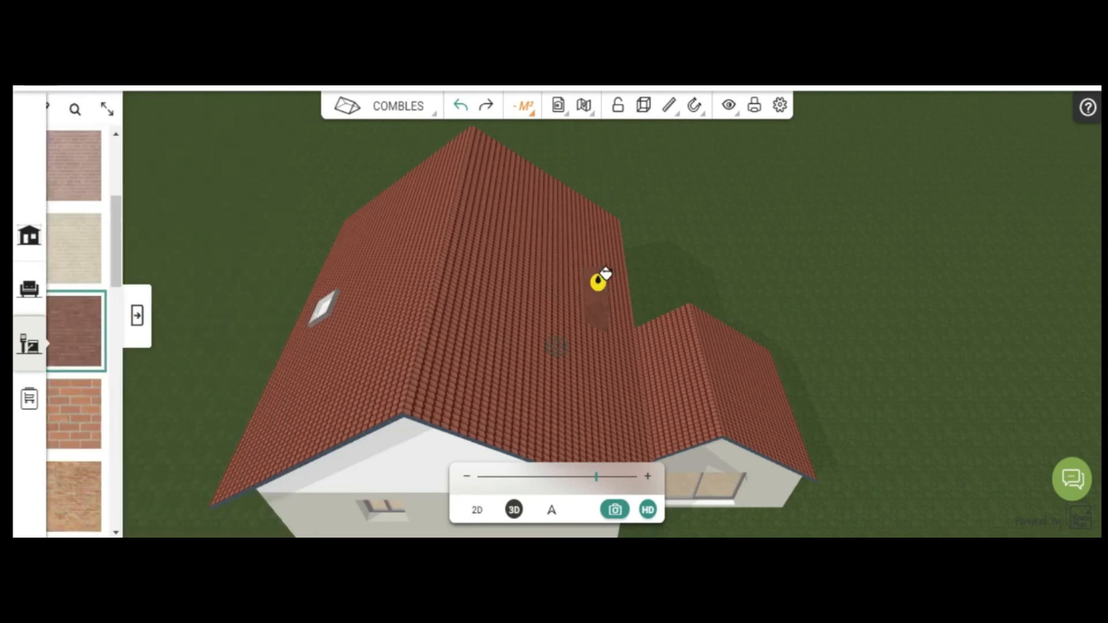
- Apply the cream-white brick texture to the chimney above the roof and leave the material catalogue
left_click(76, 246)
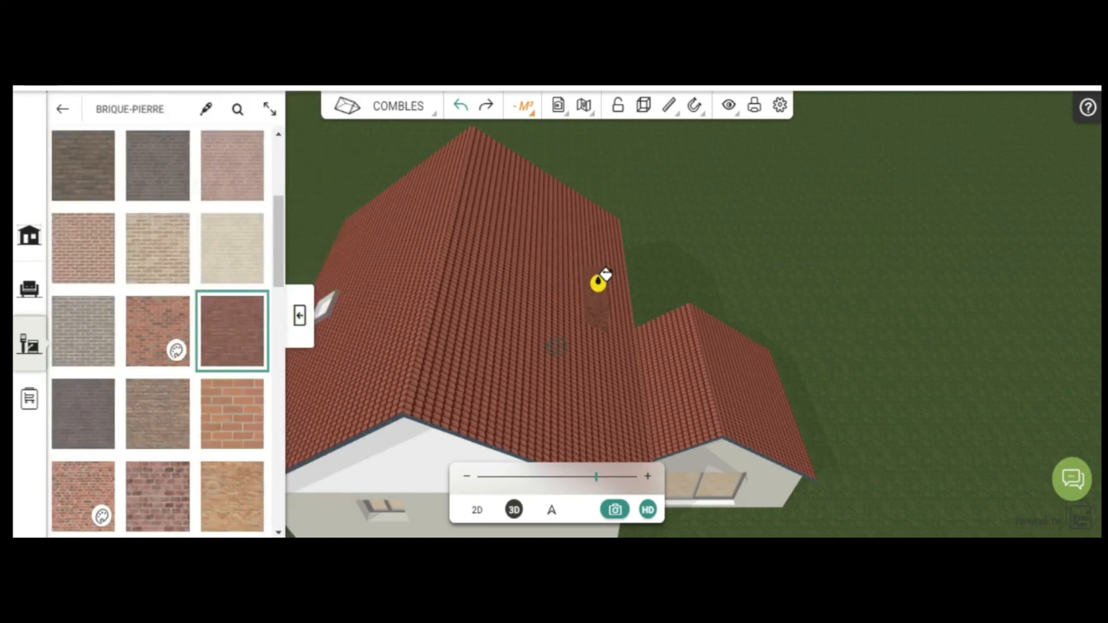
left_click(228, 248)
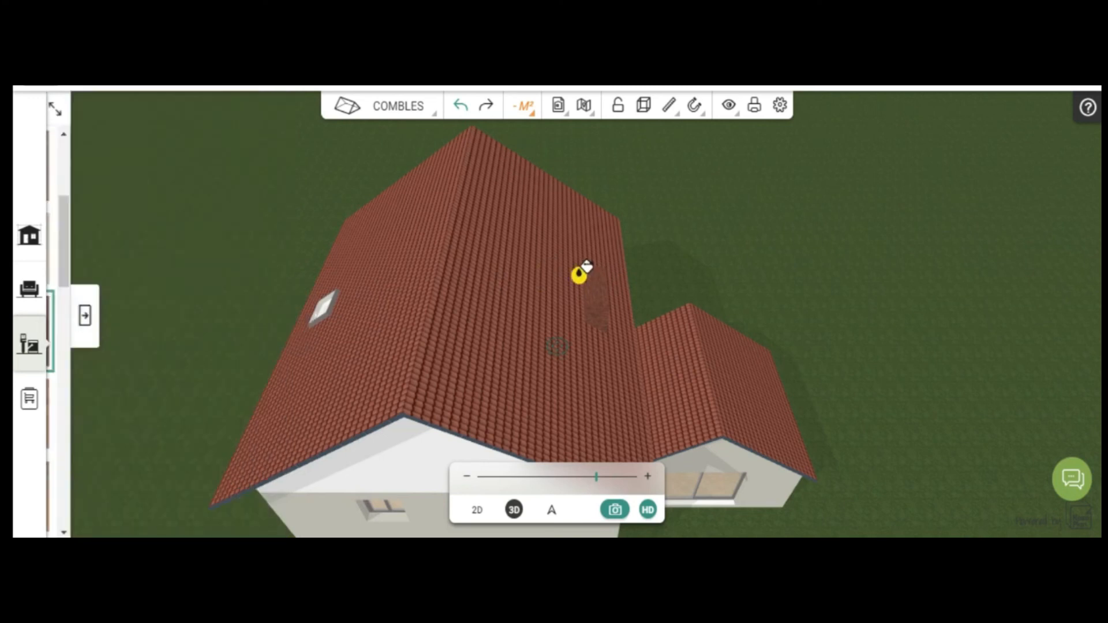
left_click(603, 286)
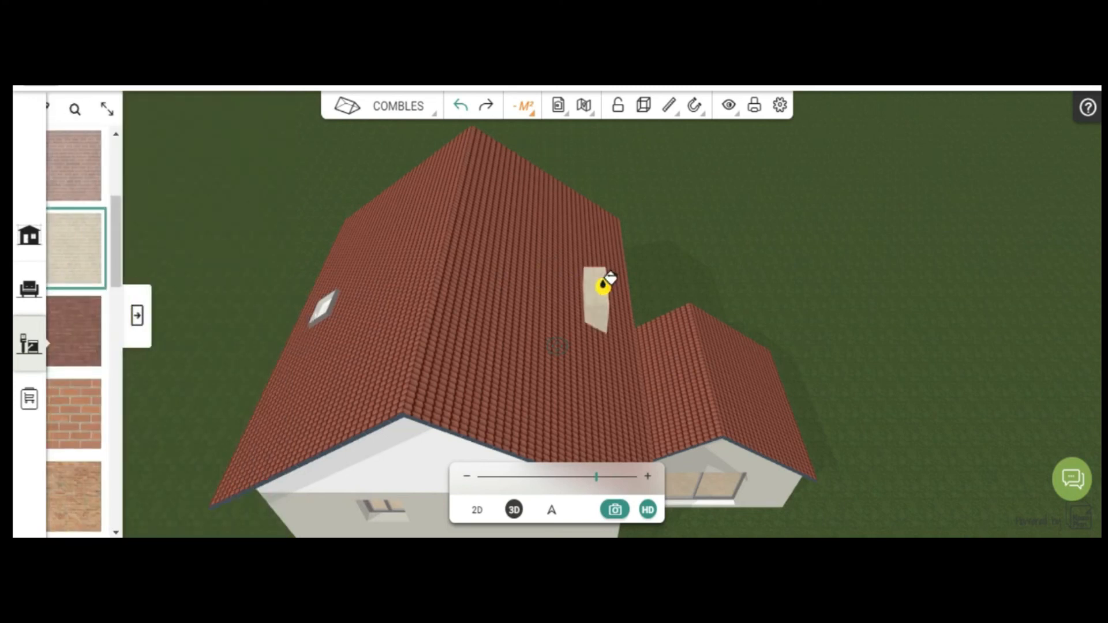
mouse_move(589, 366)
left_mouse_down()
mouse_move(427, 325)
mouse_move(341, 264)
mouse_move(244, 227)
mouse_move(658, 306)
mouse_move(601, 235)
mouse_move(593, 302)
left_mouse_up()
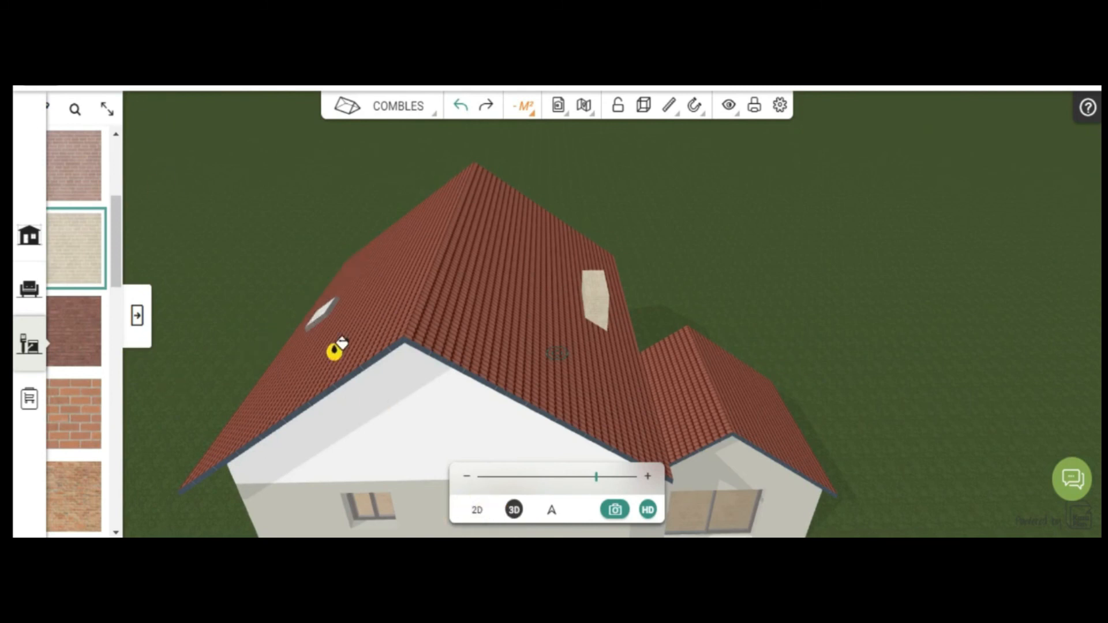
left_click(248, 278)
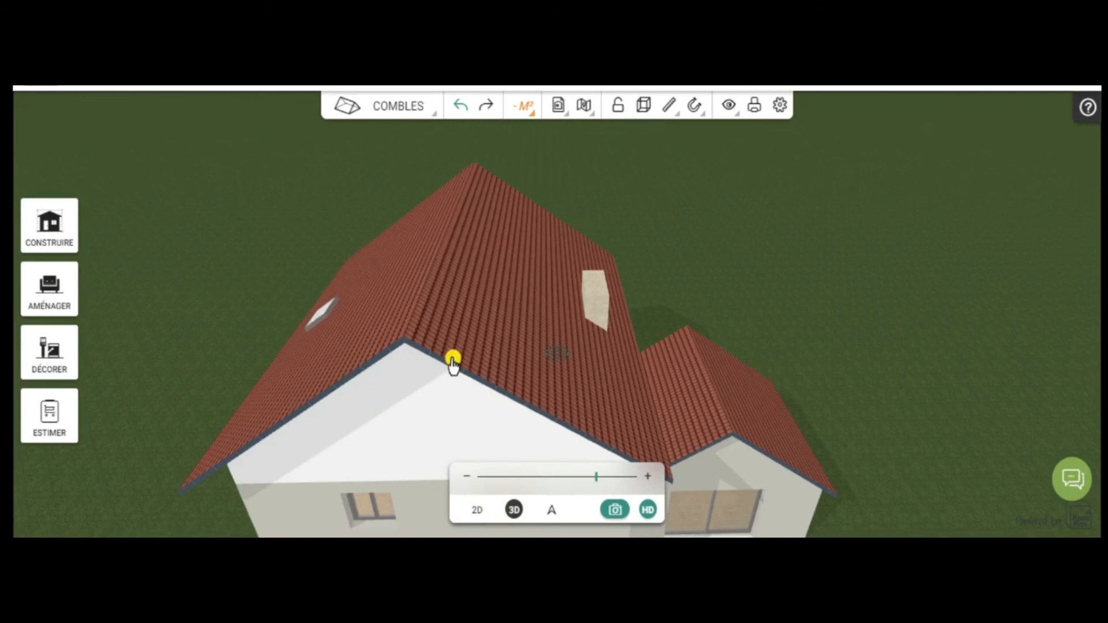
- Examine the brick-finished chimney up close above the roof and inside the attic room
left_click_drag(280, 300, 272, 260)
scroll(387, 365, "up", 3)
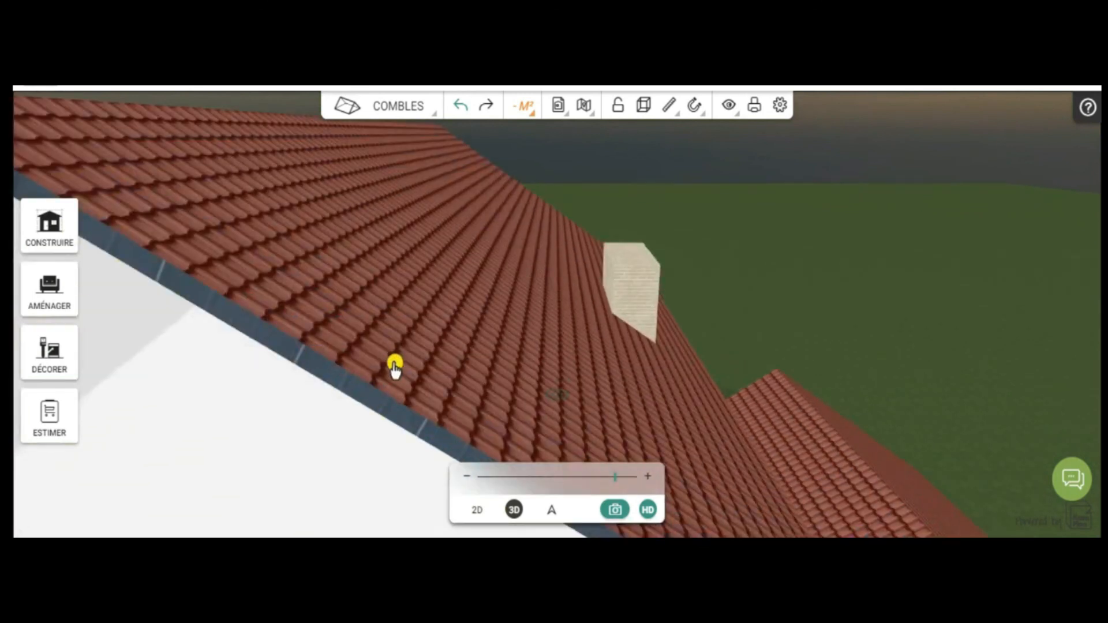
scroll(395, 368, "up", 2)
scroll(425, 352, "up", 5)
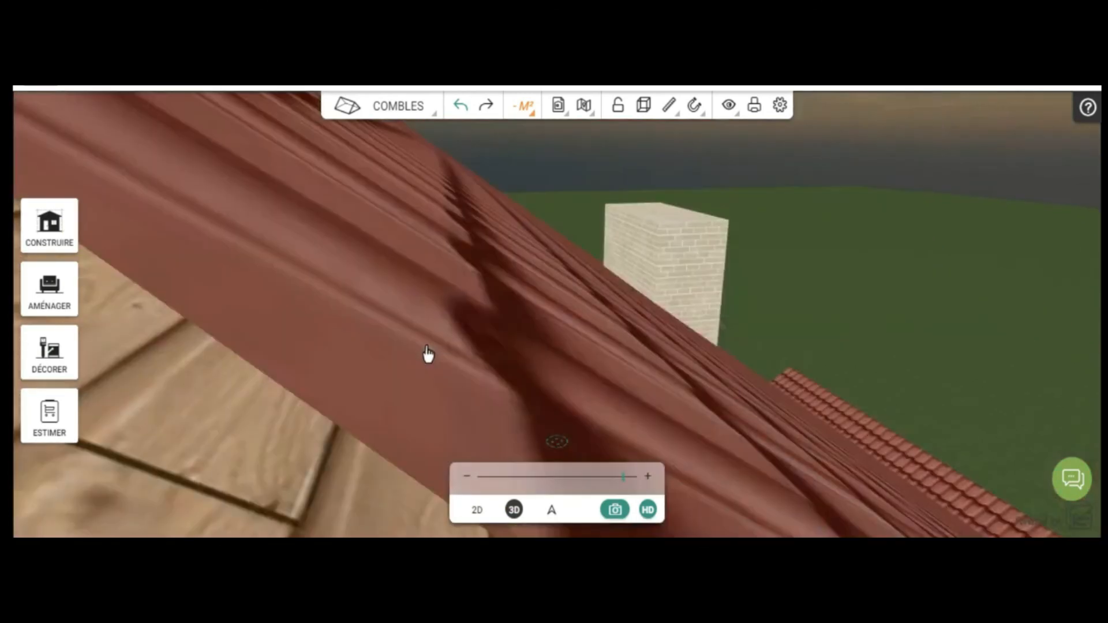
scroll(370, 335, "up", 3)
left_click_drag(371, 408, 585, 410)
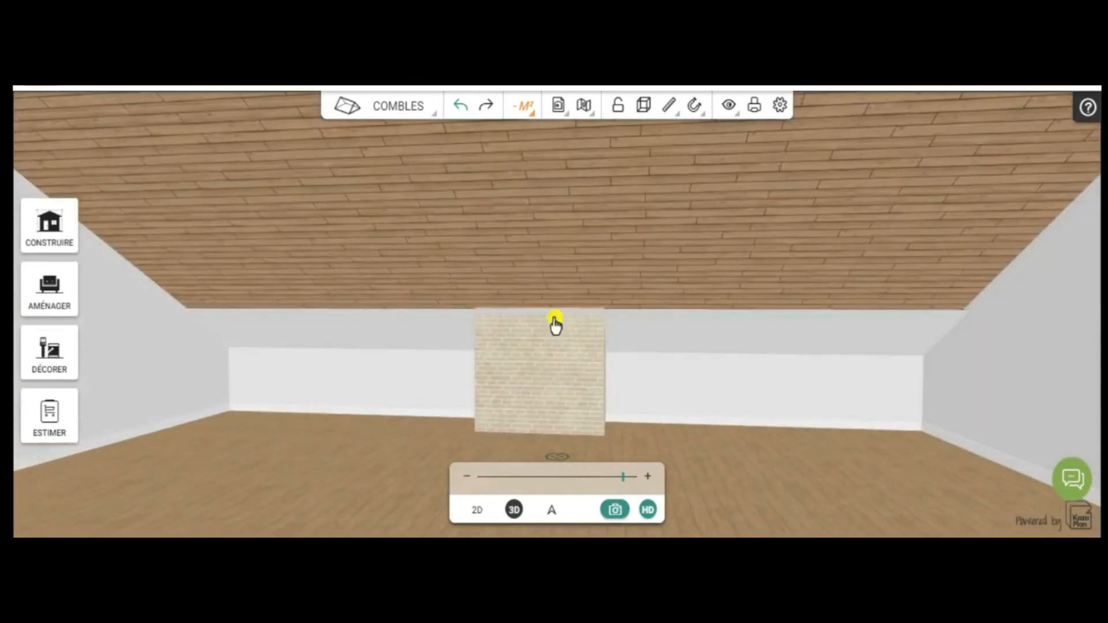
left_click_drag(693, 444, 321, 456)
scroll(335, 418, "down", 10)
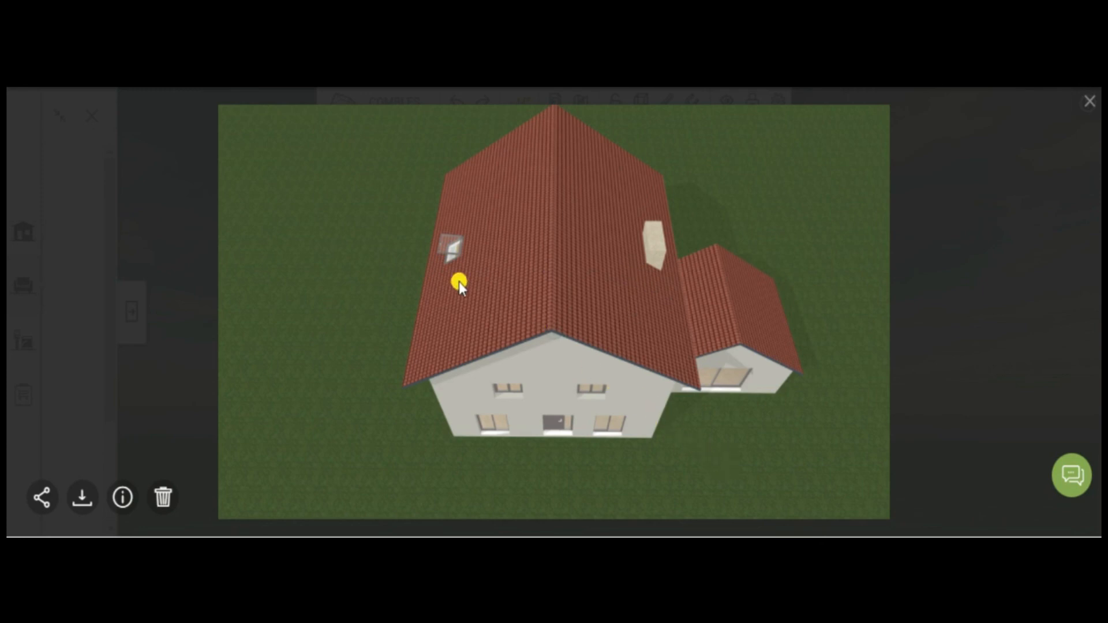
- Close the photo of the house, look through the parametric shapes (Formes paramétrables) in the furnishing catalogue, and leave the catalogue
left_click(1089, 107)
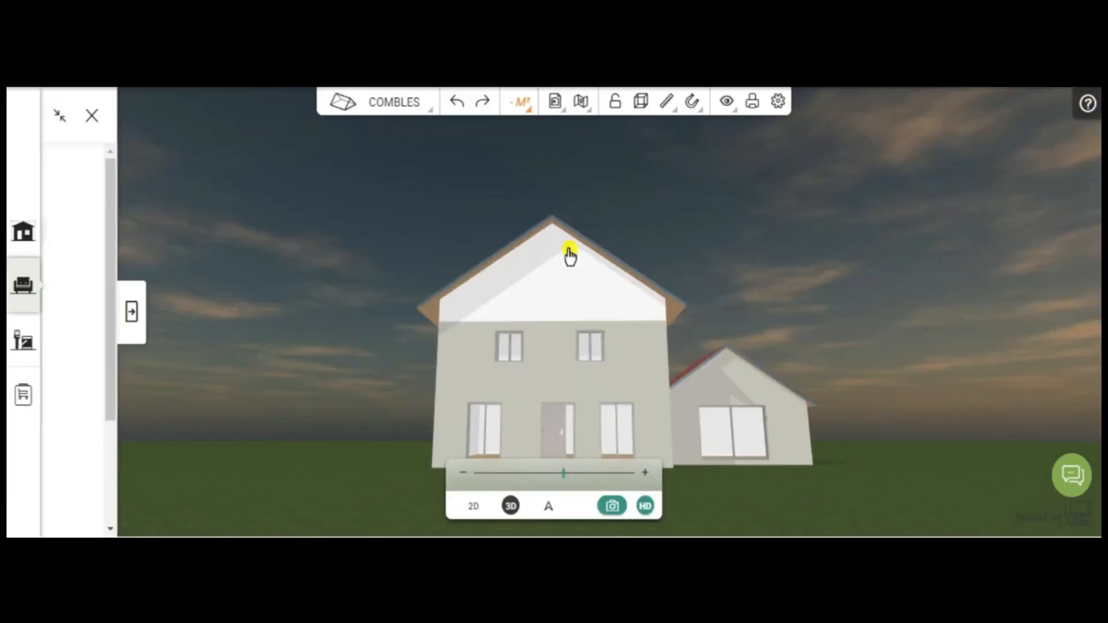
left_click(130, 312)
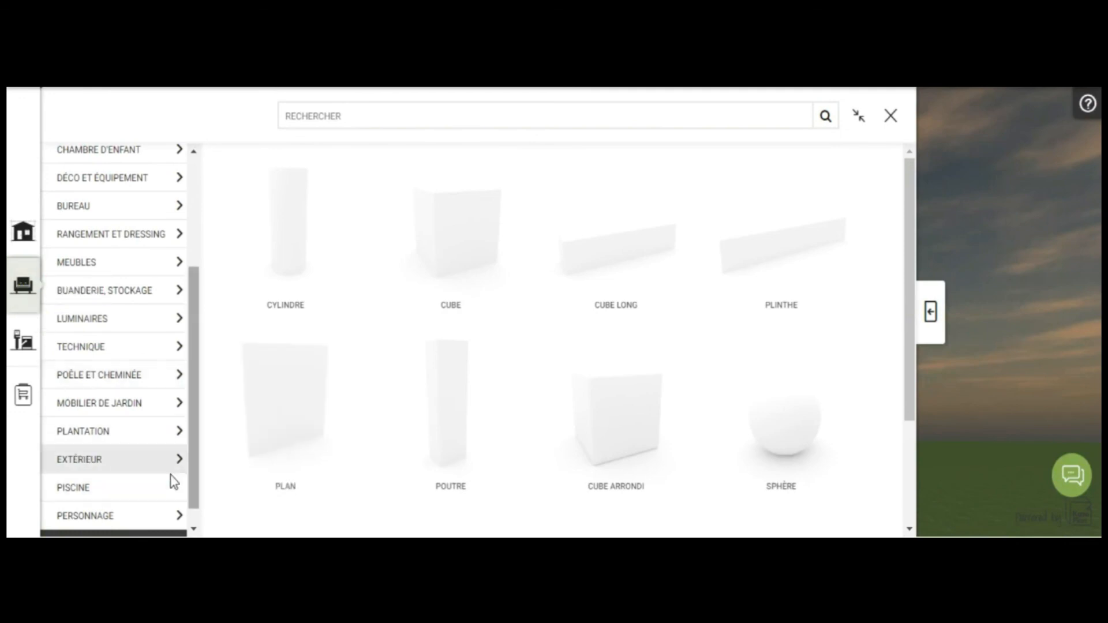
scroll(195, 442, "down", 1)
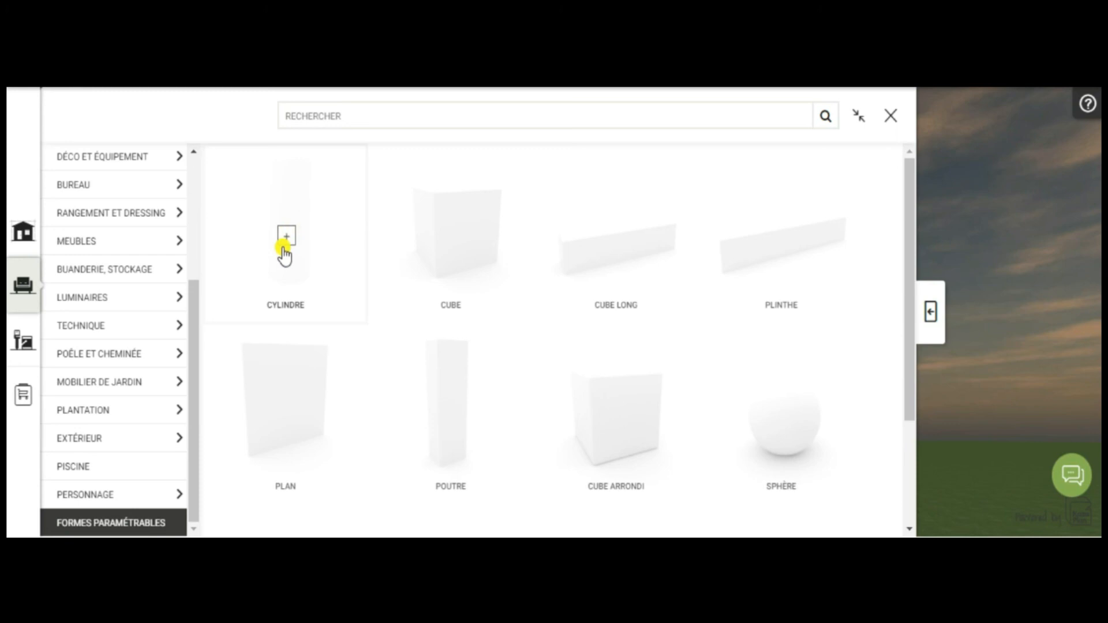
left_click(891, 118)
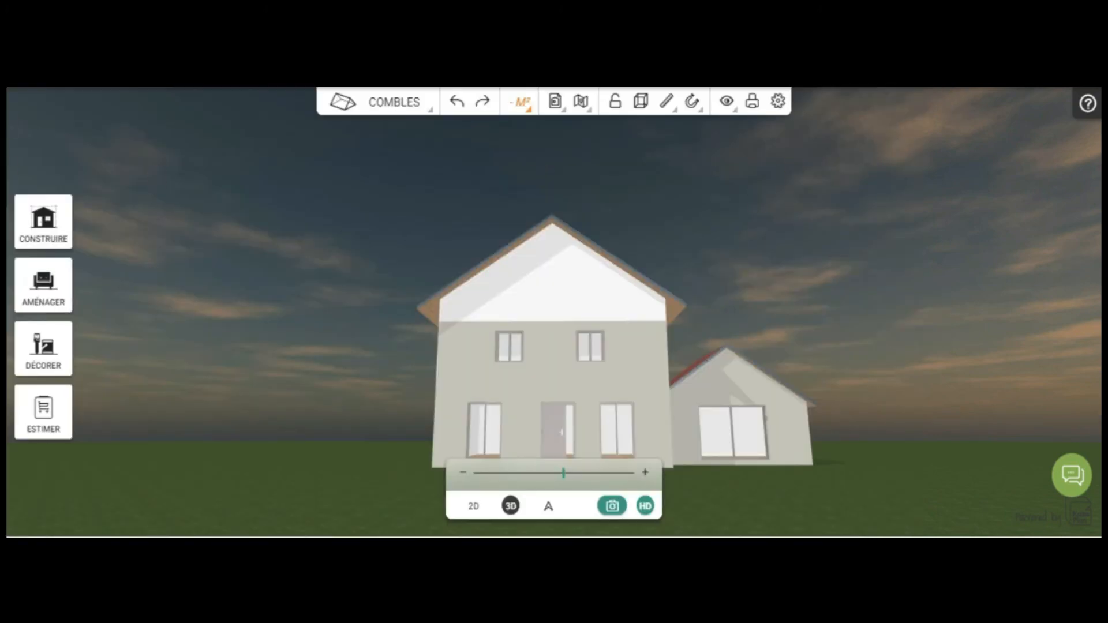